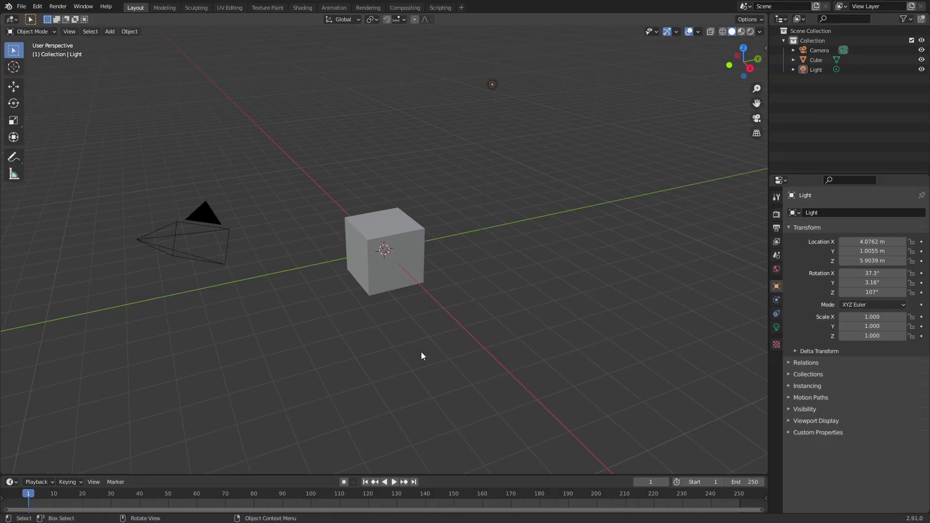
# Replace the default cube with a mesh plane and scale its geometry up to several times the original size.
pyautogui.click(397, 258)
pyautogui.press('Delete')
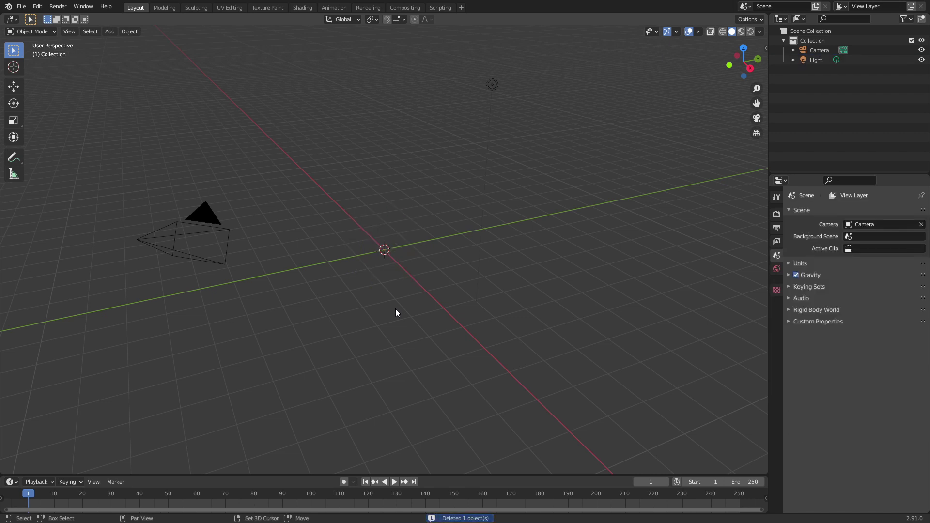
pyautogui.hotkey('shift', 'a')
pyautogui.click(420, 310)
pyautogui.press('Tab')
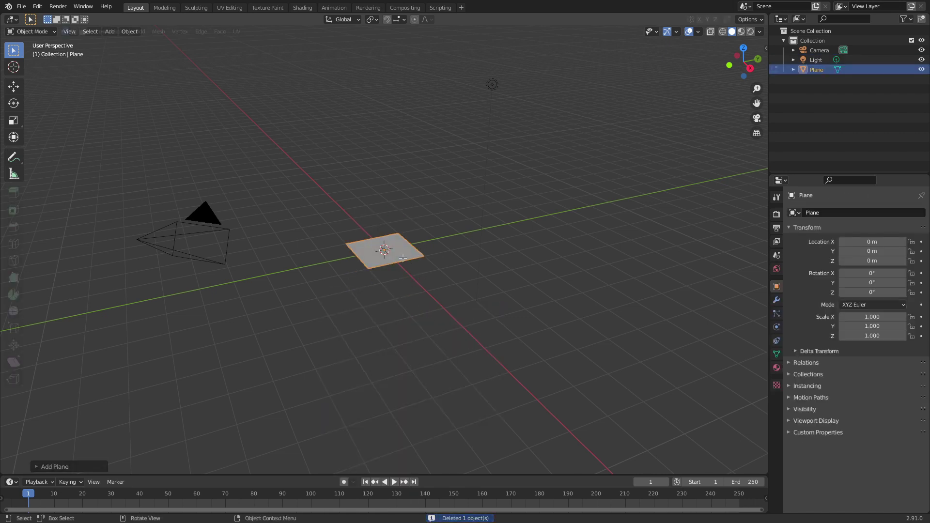
pyautogui.press('s')
pyautogui.click(460, 279)
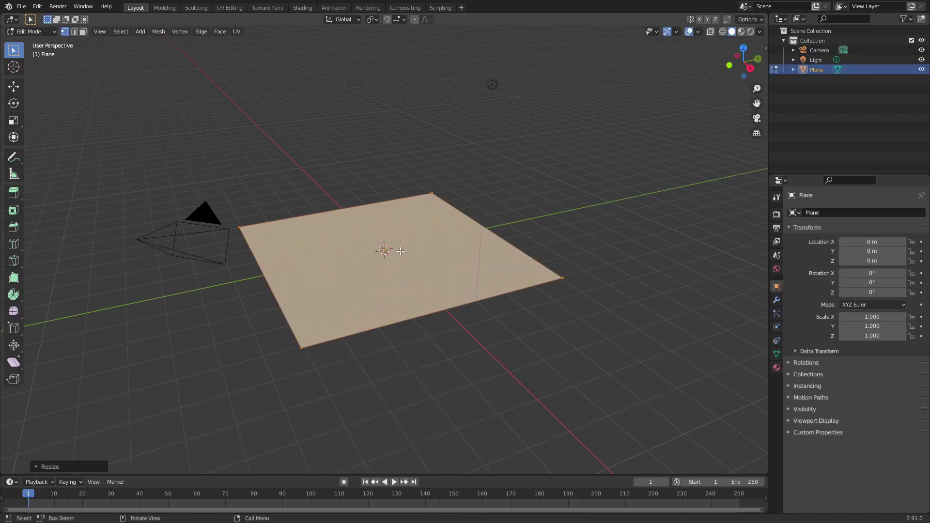
# Subdivide the enlarged plane repeatedly into a dense grid of faces.
pyautogui.rightClick(400, 251)
pyautogui.click(383, 280)
pyautogui.rightClick(384, 281)
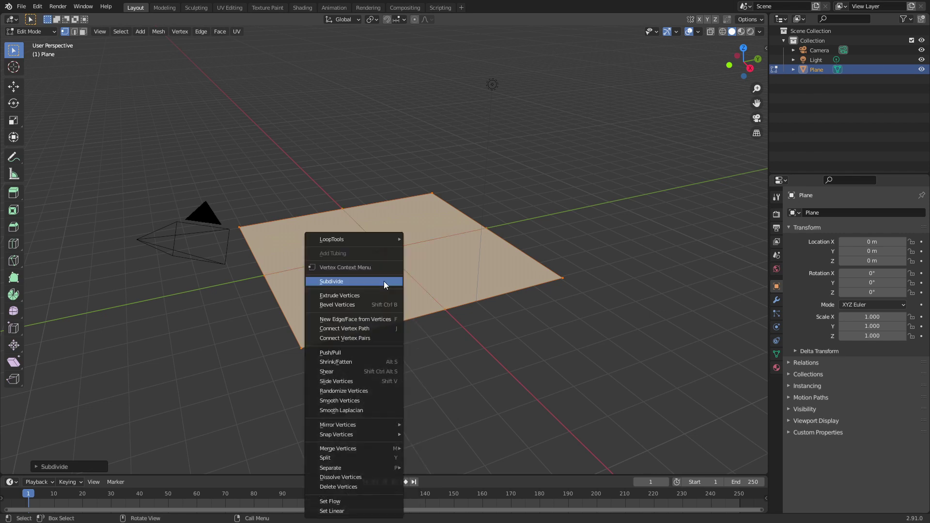
pyautogui.click(383, 281)
pyautogui.rightClick(384, 280)
pyautogui.click(383, 281)
pyautogui.rightClick(384, 281)
pyautogui.click(384, 281)
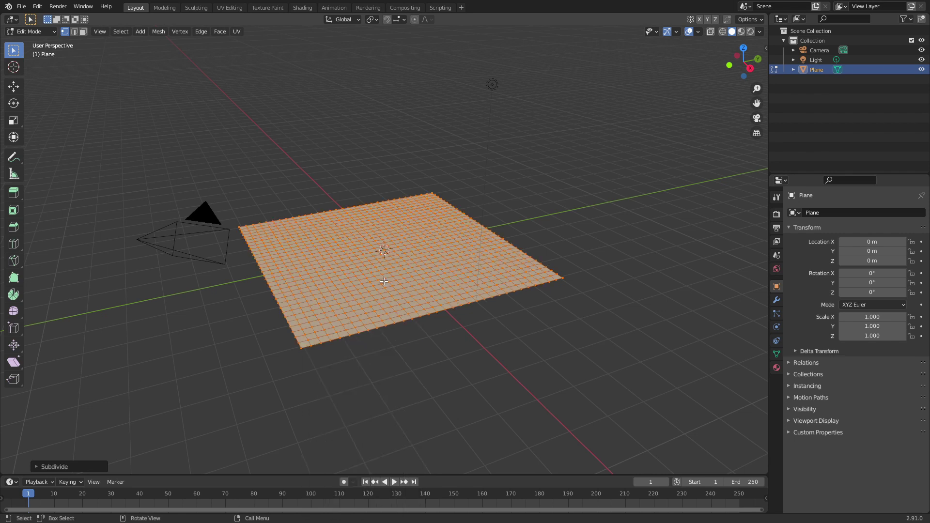
# Raise two vertices near the plane's far edge along Z with smooth proportional editing to form two broad hills.
pyautogui.click(295, 231)
pyautogui.keyDown('shift'); pyautogui.click(414, 204); pyautogui.keyUp('shift')
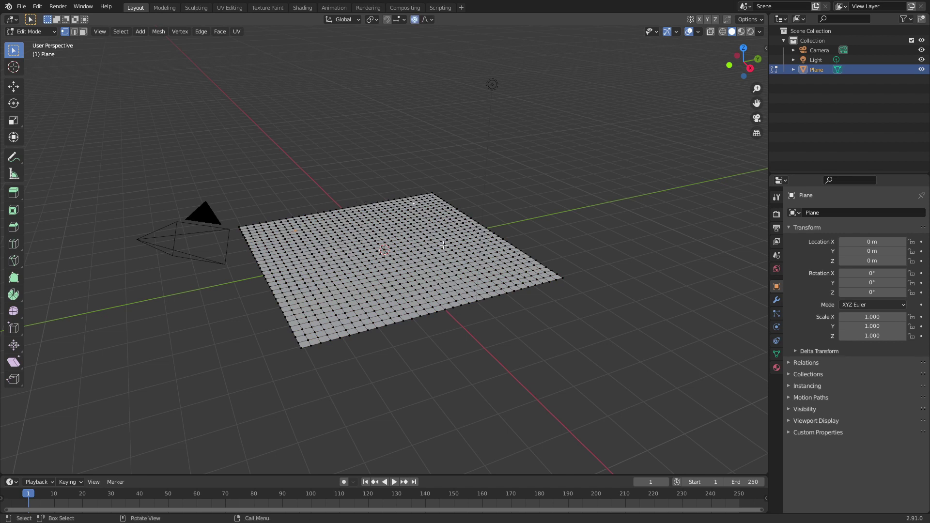
pyautogui.press('g')
pyautogui.press('z')
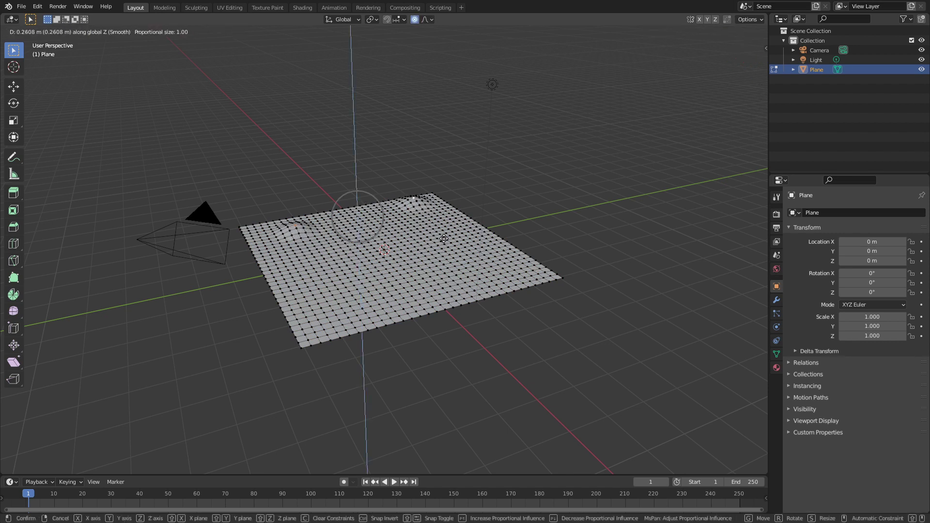
pyautogui.scroll(-3, 443, 238)
pyautogui.scroll(-5, 443, 226)
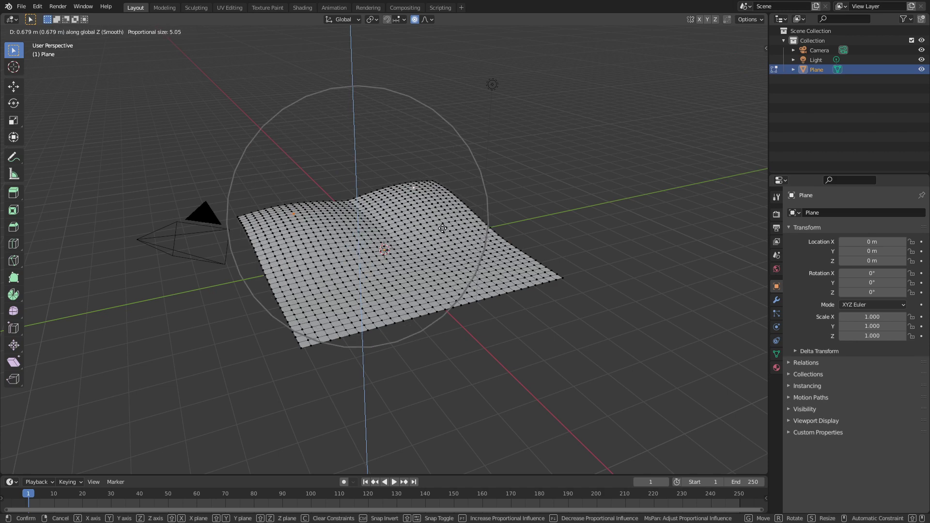
pyautogui.click(442, 218)
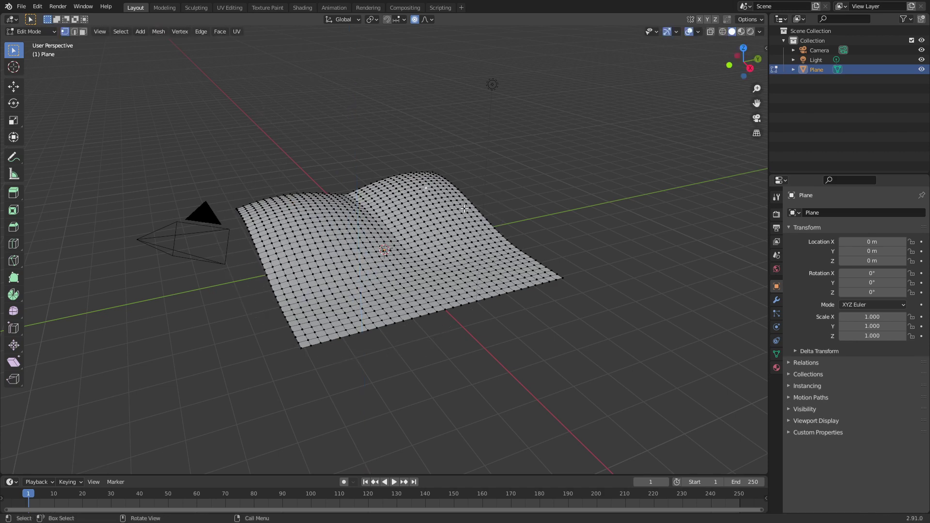
# Adjust the terrain's relief with another proportional move along Z and return to Object Mode.
pyautogui.press('g')
pyautogui.press('z')
pyautogui.click(426, 252)
pyautogui.moveTo(426, 252)
pyautogui.mouseDown(button='middle')
pyautogui.moveTo(391, 262)
pyautogui.moveTo(399, 260)
pyautogui.mouseUp(button='middle')
pyautogui.press('Tab')
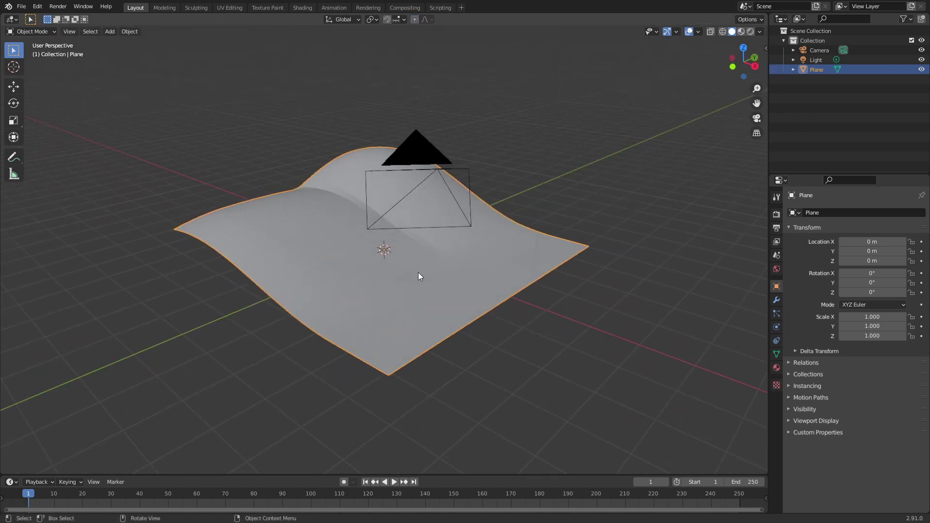
# Import all tree images, Oak1.png to Oak7.png and Pine1.png to Pine7.png, as planes.
pyautogui.click(21, 6)
pyautogui.moveTo(56, 136)
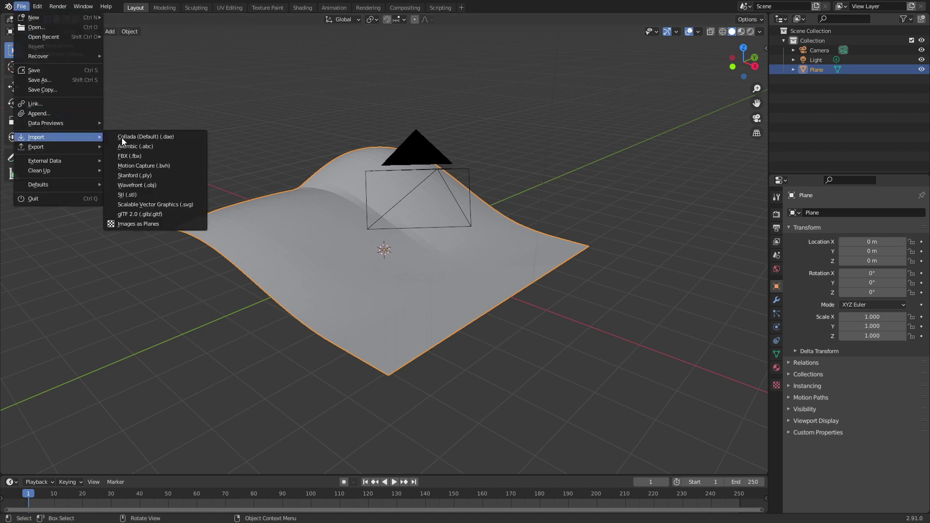
pyautogui.click(156, 222)
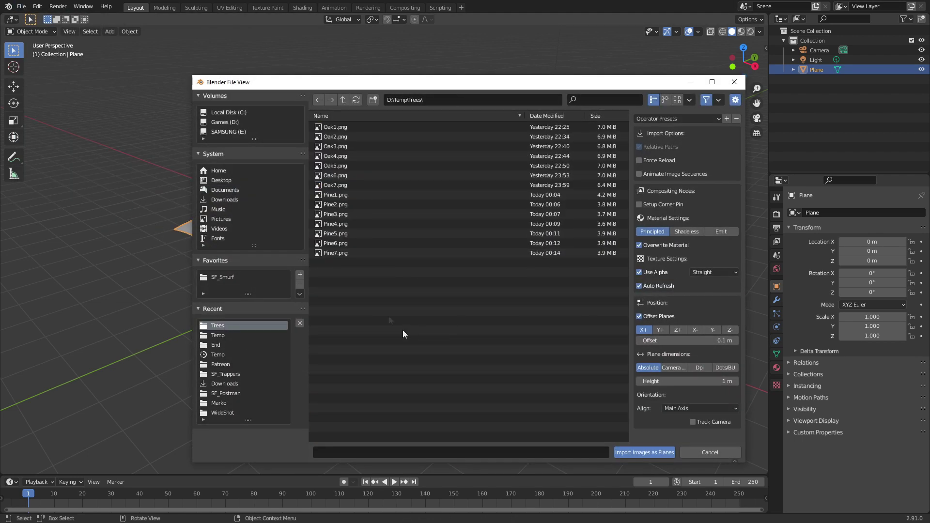
pyautogui.click(338, 127)
pyautogui.keyDown('shift'); pyautogui.click(344, 253); pyautogui.keyUp('shift')
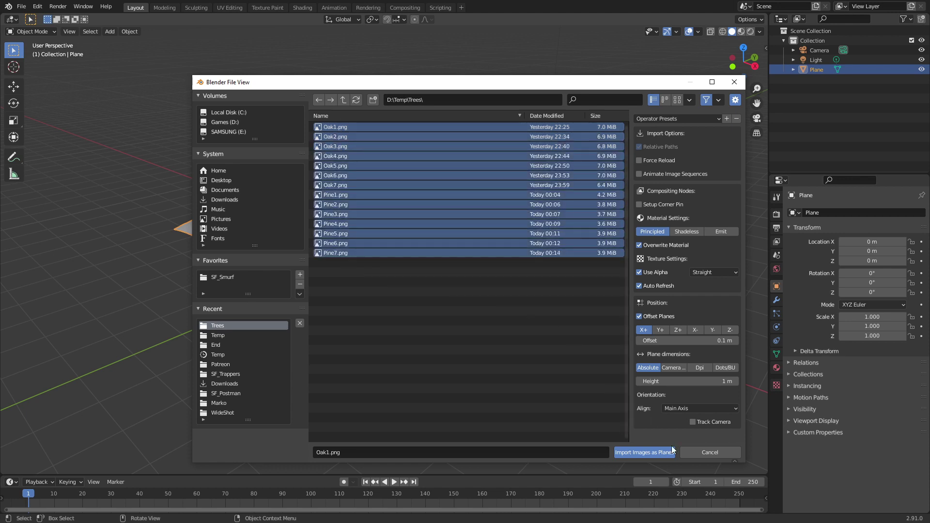
pyautogui.click(660, 452)
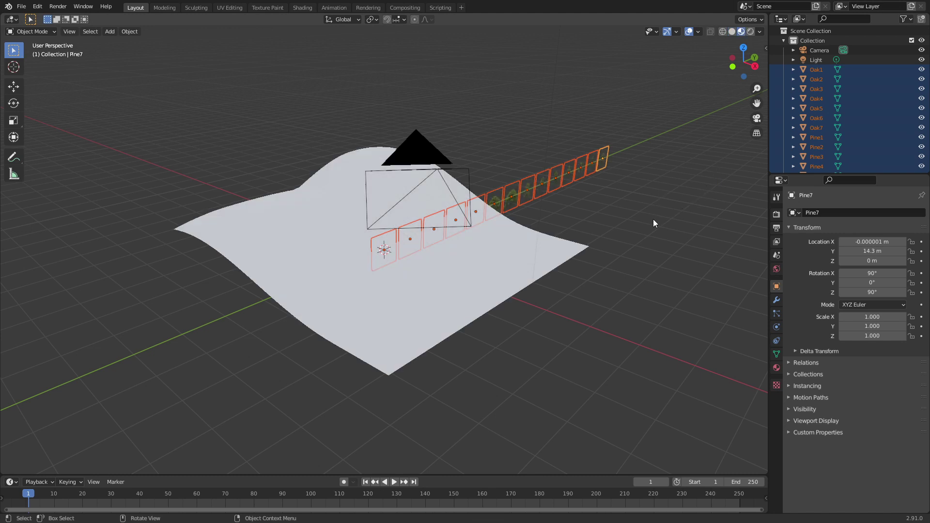
# Shift the geometry of all tree planes up about 0.47 m along Z in Edit Mode so their bases sit at their origins.
pyautogui.scroll(5, 653, 219)
pyautogui.moveTo(653, 219); pyautogui.dragTo(429, 260, button='middle')
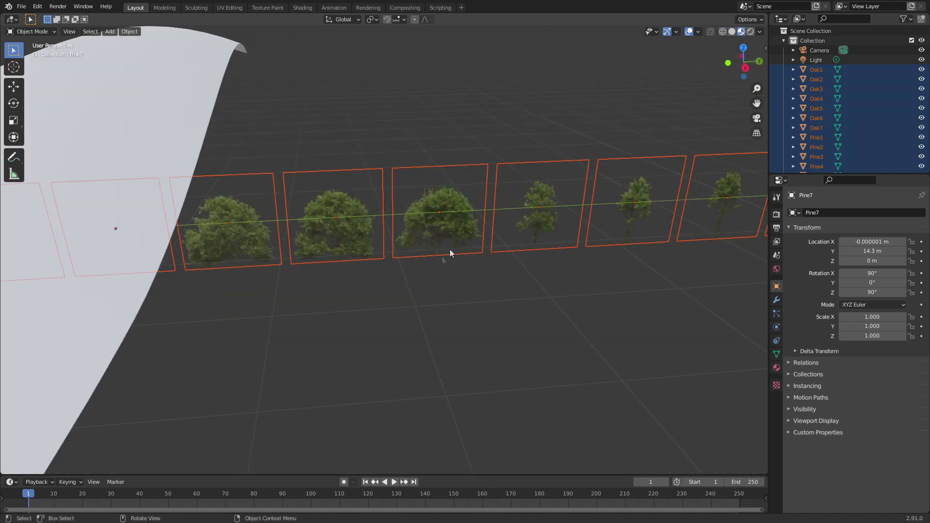
pyautogui.press('Tab')
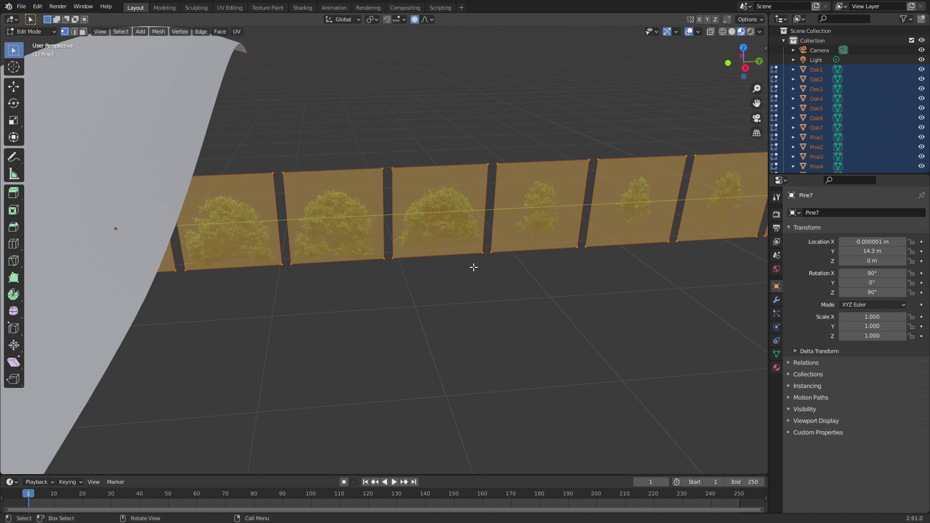
pyautogui.press('g')
pyautogui.press('z')
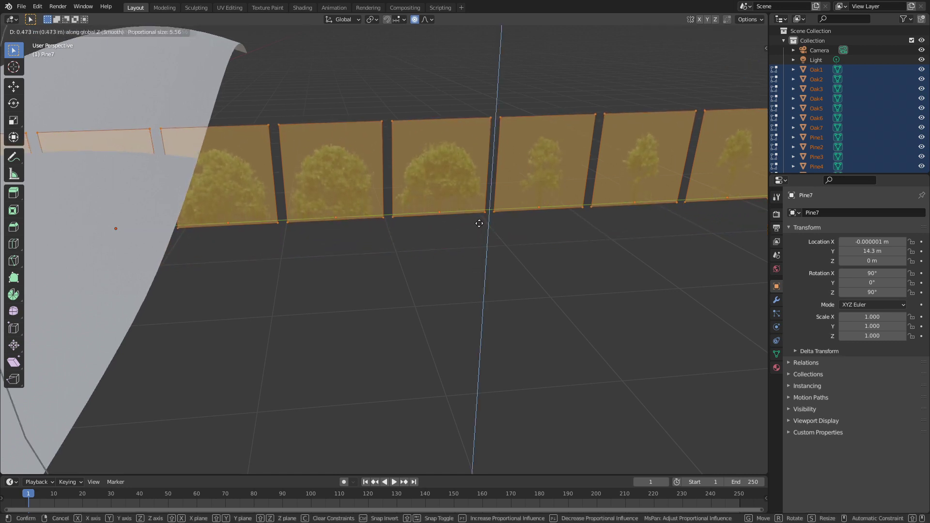
pyautogui.click(479, 223)
pyautogui.scroll(4, 433, 233)
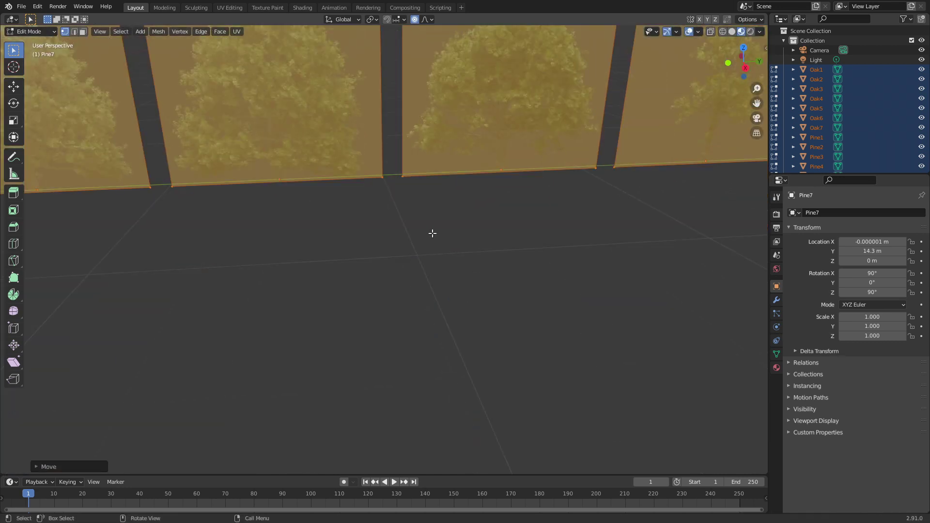
pyautogui.scroll(-8, 432, 233)
pyautogui.press('Tab')
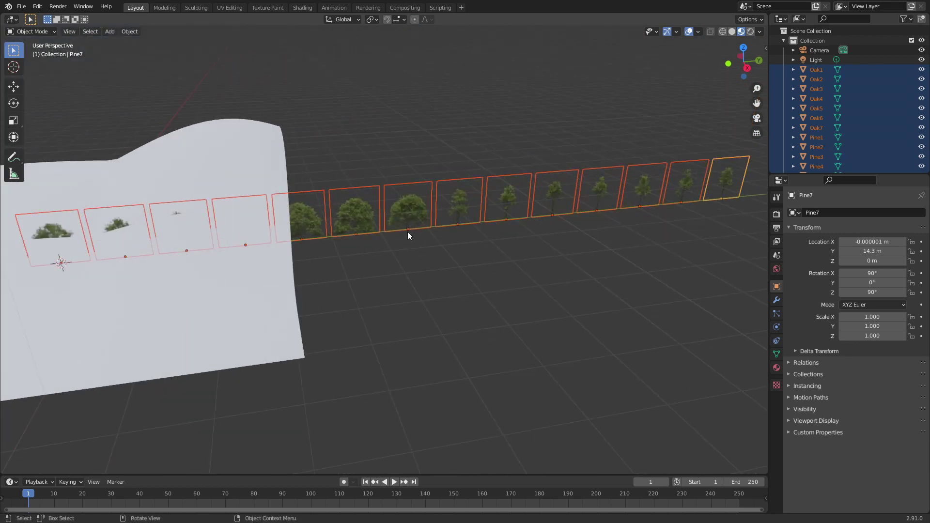
# Move all the tree planes about 8.09 m down along Z, below the terrain.
pyautogui.moveTo(386, 260); pyautogui.dragTo(563, 261, button='middle')
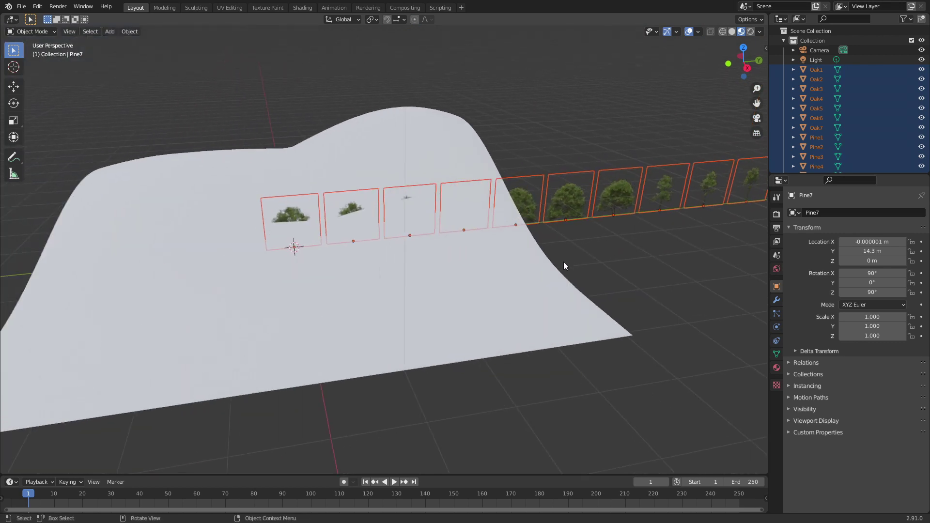
pyautogui.press('g')
pyautogui.press('z')
pyautogui.click(502, 193)
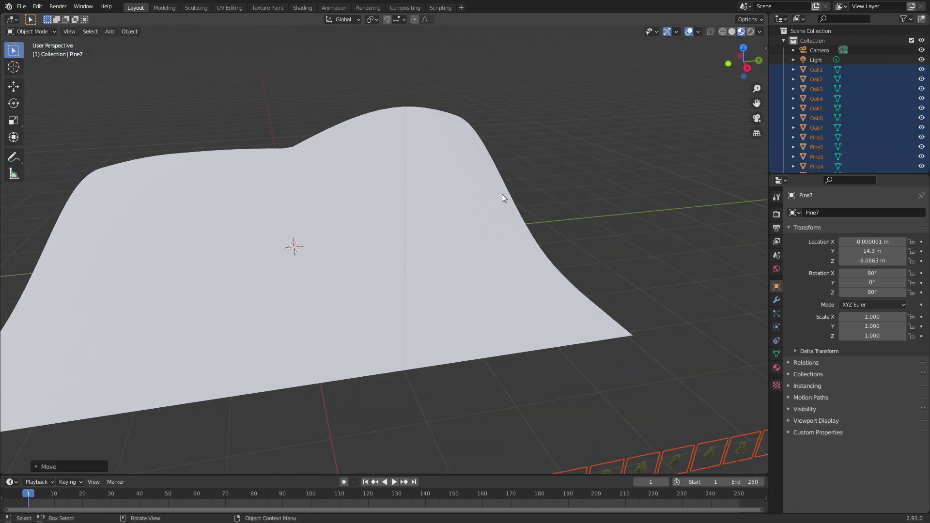
# Add an emitter particle system to the terrain plane with 28600 particles and an emission end frame of 1.
pyautogui.moveTo(502, 193); pyautogui.dragTo(539, 119, button='middle')
pyautogui.click(461, 167)
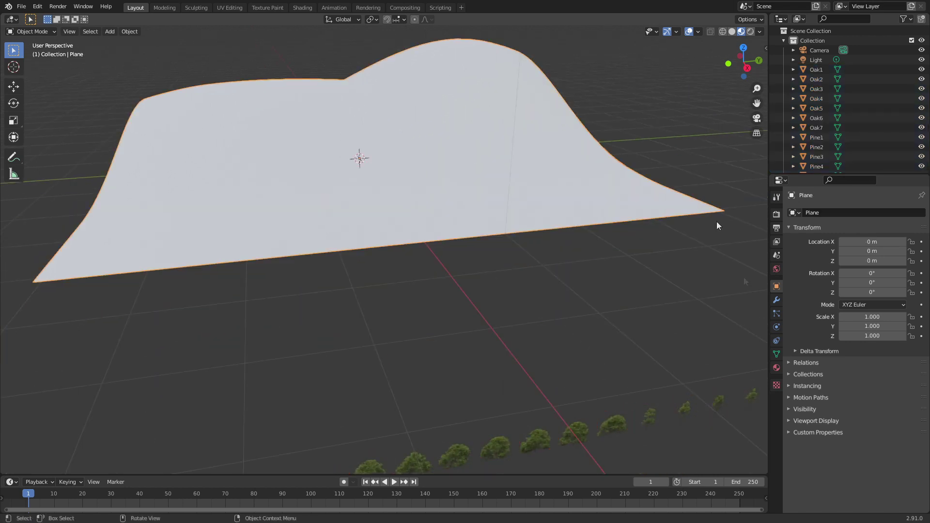
pyautogui.click(776, 314)
pyautogui.click(921, 212)
pyautogui.doubleClick(874, 297)
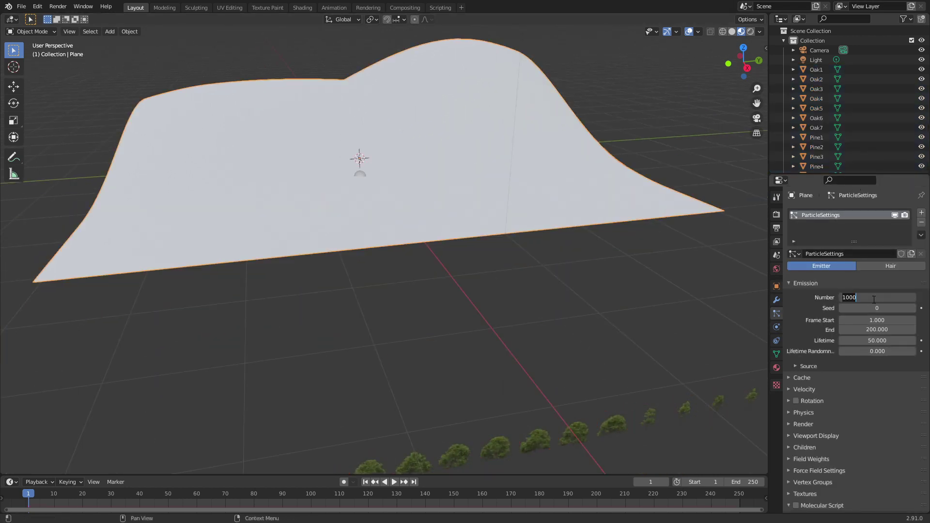
pyautogui.write('28600')
pyautogui.press('Return')
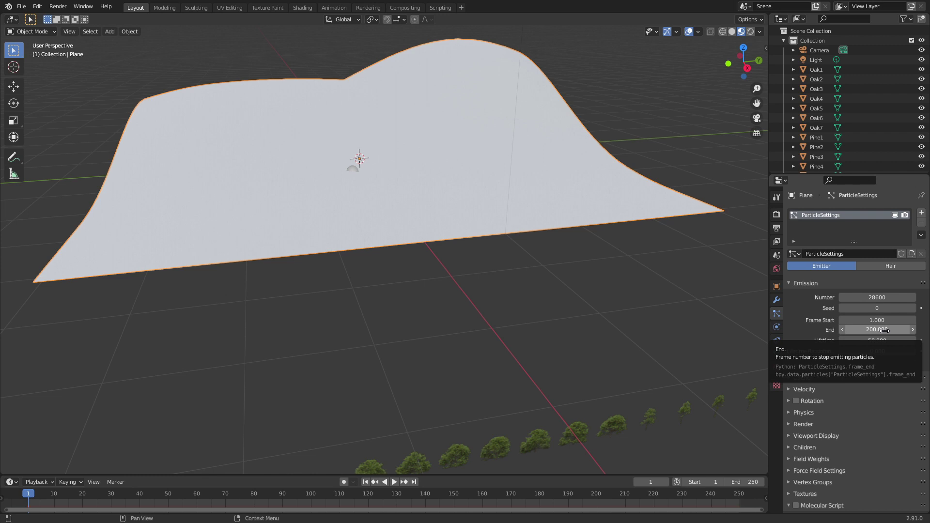
pyautogui.click(884, 330)
pyautogui.write('1')
pyautogui.press('Return')
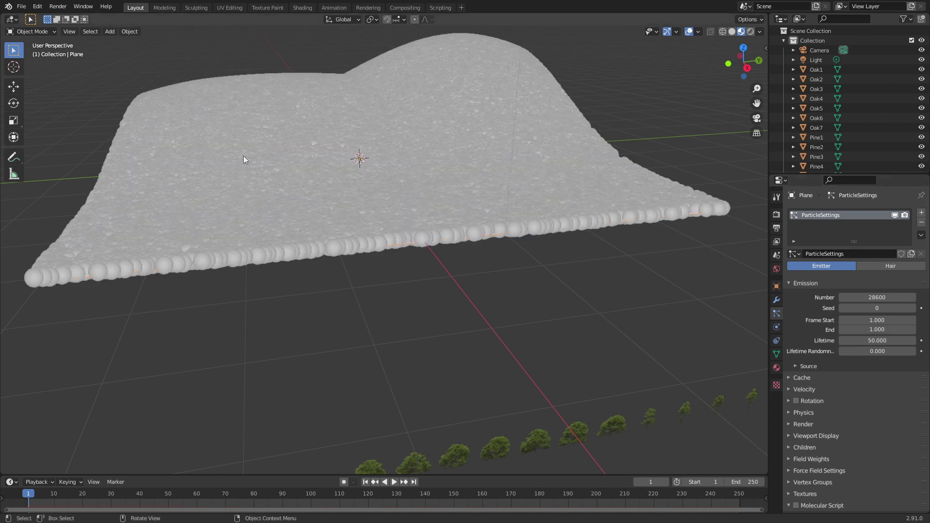
# Move all the oak and pine image planes into a new collection named Trees.
pyautogui.scroll(-4, 597, 334)
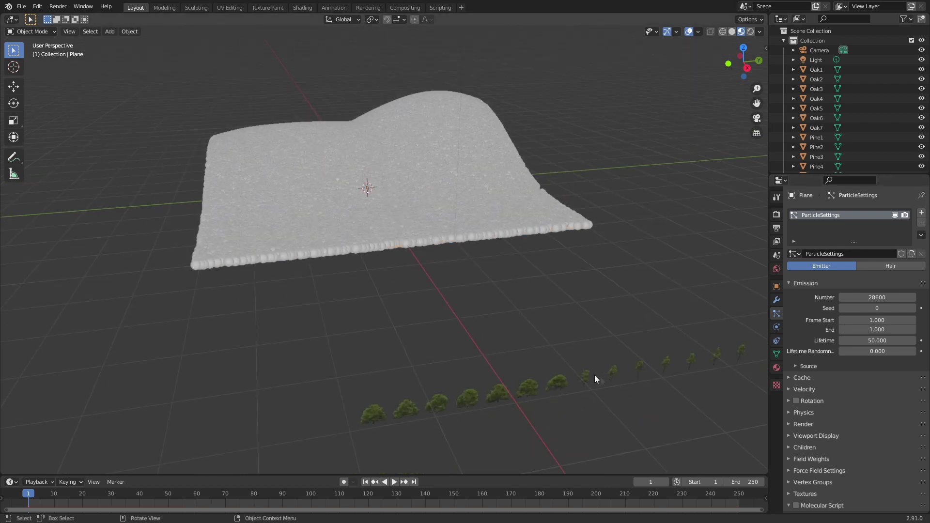
pyautogui.click(694, 333)
pyautogui.press('c')
pyautogui.moveTo(744, 326)
pyautogui.mouseDown()
pyautogui.moveTo(399, 380)
pyautogui.moveTo(517, 374)
pyautogui.moveTo(712, 328)
pyautogui.moveTo(622, 347)
pyautogui.mouseUp()
pyautogui.keyDown('shift'); pyautogui.moveTo(622, 347); pyautogui.dragTo(568, 346, button='middle'); pyautogui.keyUp('shift')
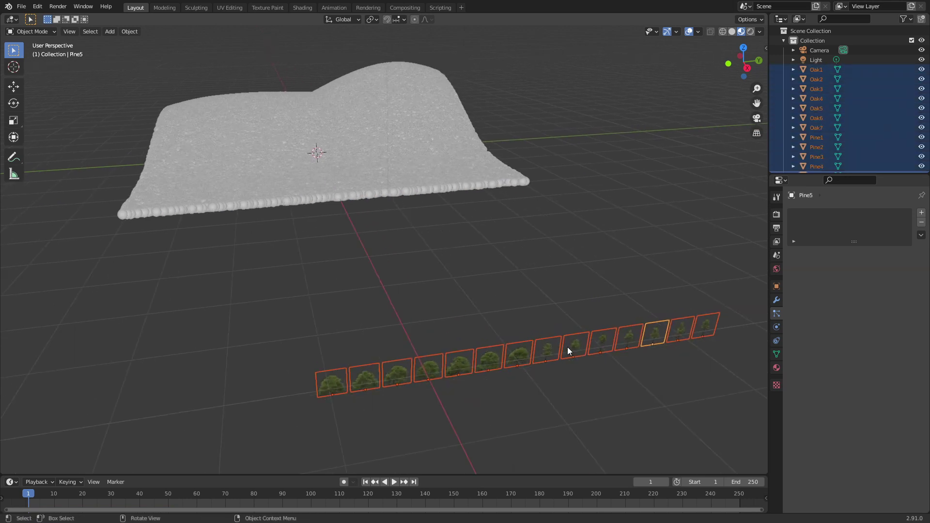
pyautogui.press('m')
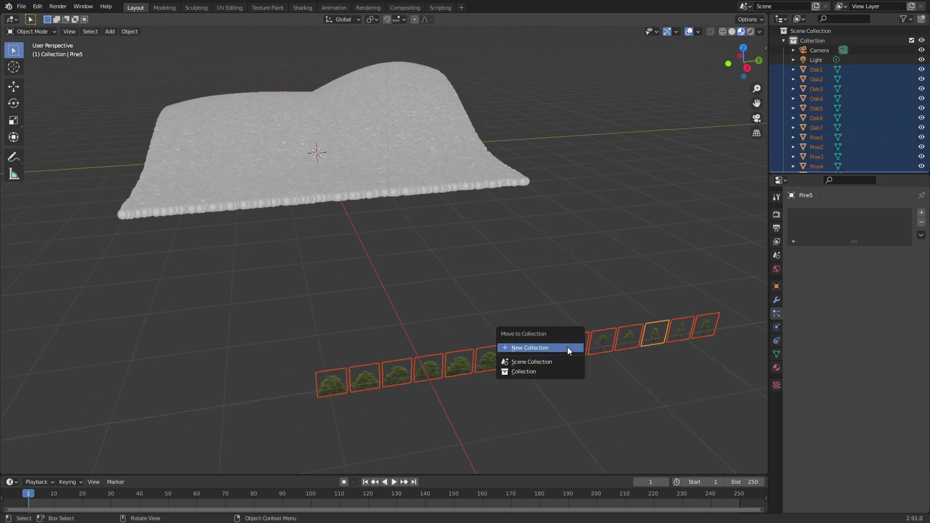
pyautogui.click(567, 346)
pyautogui.write('Tr')
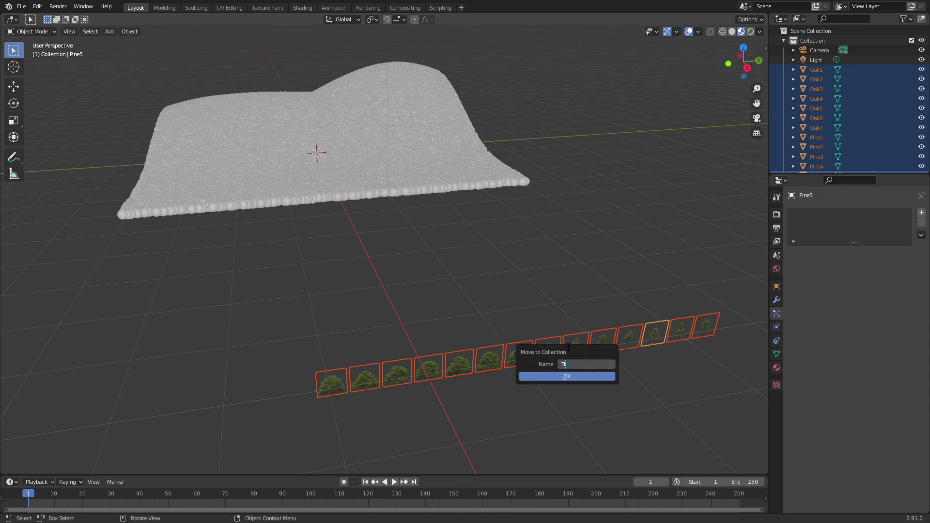
pyautogui.write('ees')
pyautogui.click(577, 377)
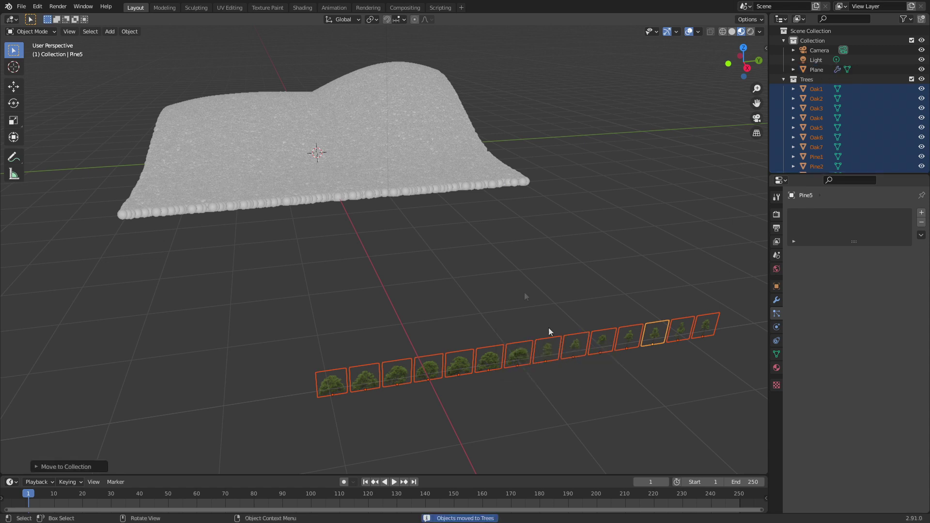
# Set the terrain's particles to render as a collection, with Trees as the instance collection.
pyautogui.click(442, 177)
pyautogui.scroll(-3, 822, 348)
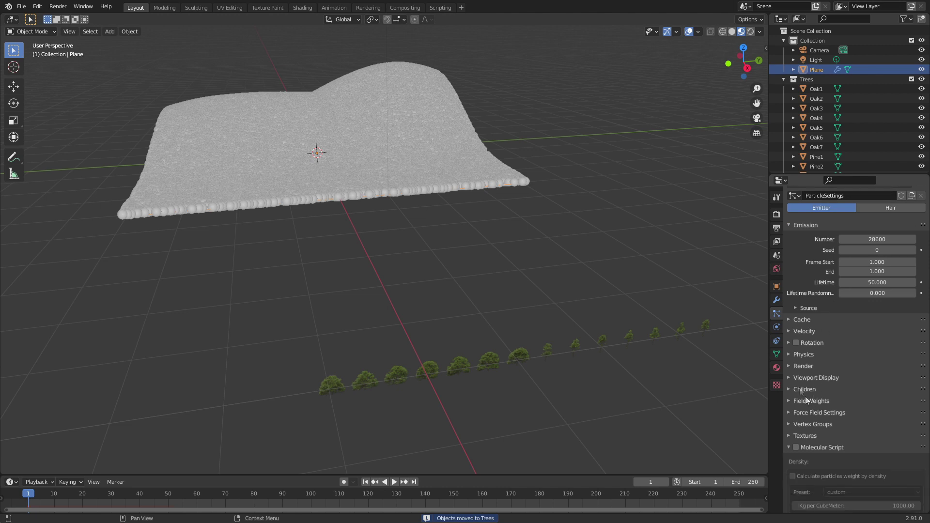
pyautogui.click(789, 365)
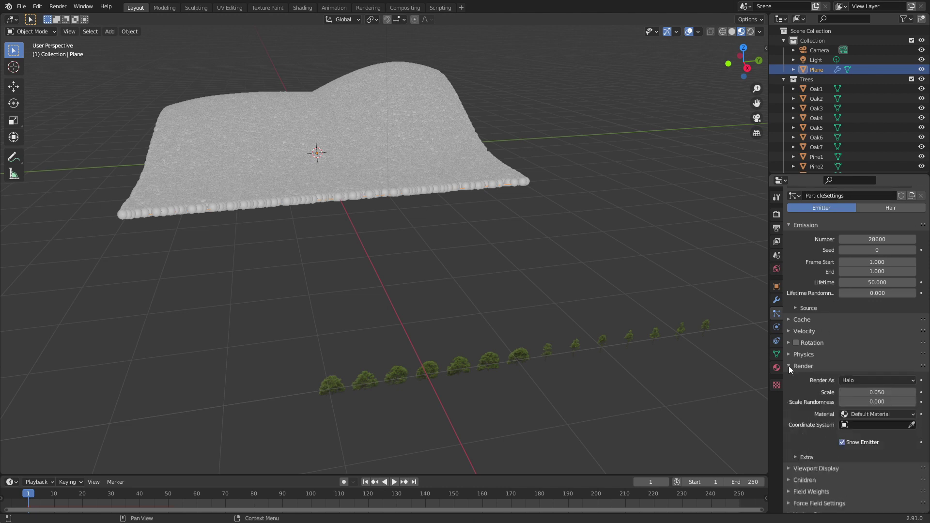
pyautogui.click(879, 380)
pyautogui.click(875, 445)
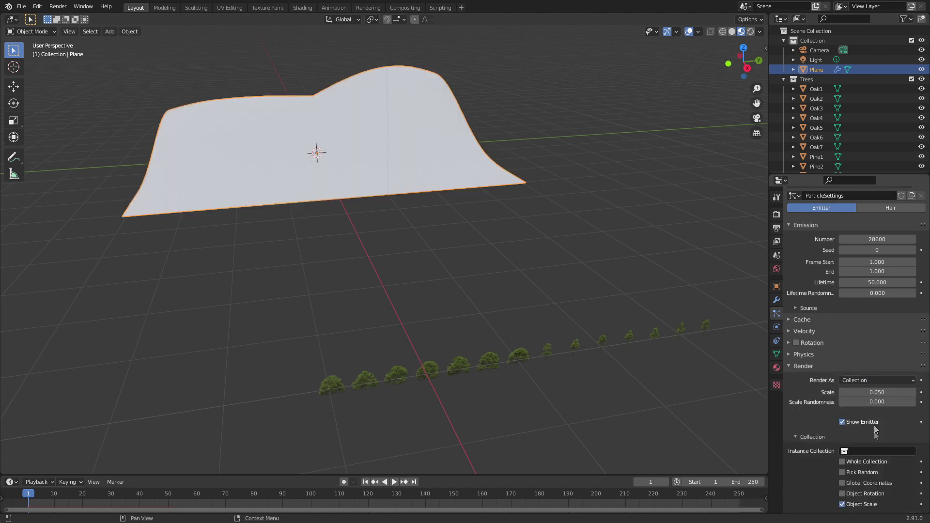
pyautogui.click(872, 449)
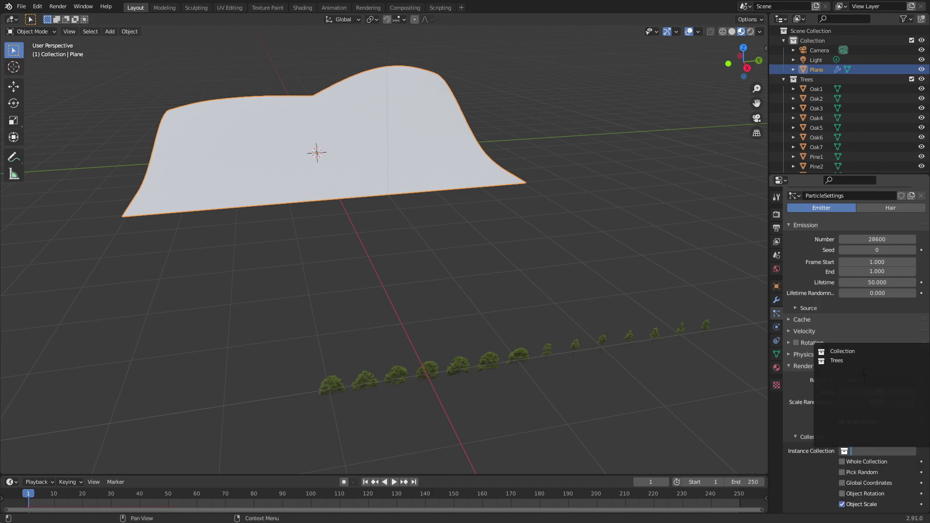
pyautogui.click(860, 363)
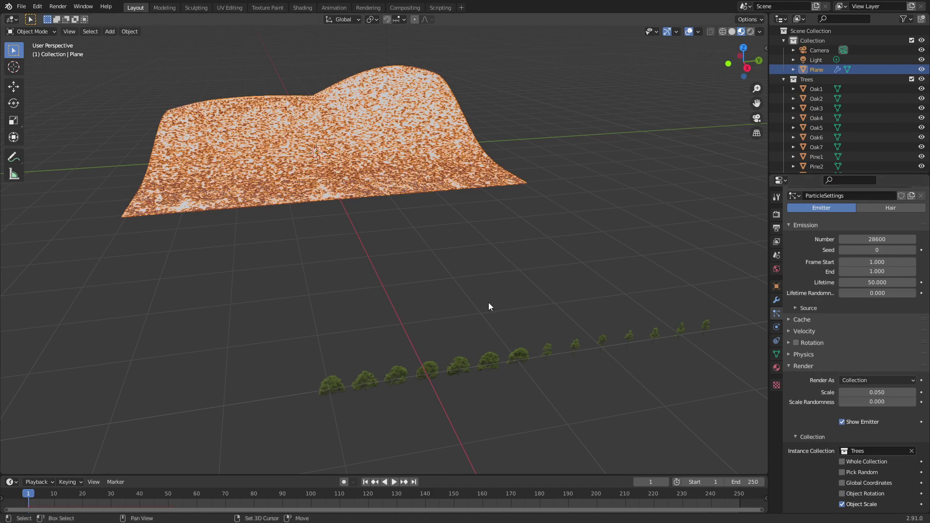
# Rotate all the oak and pine planes in the Trees collection 90° about the X axis and apply their rotation.
pyautogui.scroll(5, 383, 277)
pyautogui.scroll(-8, 383, 277)
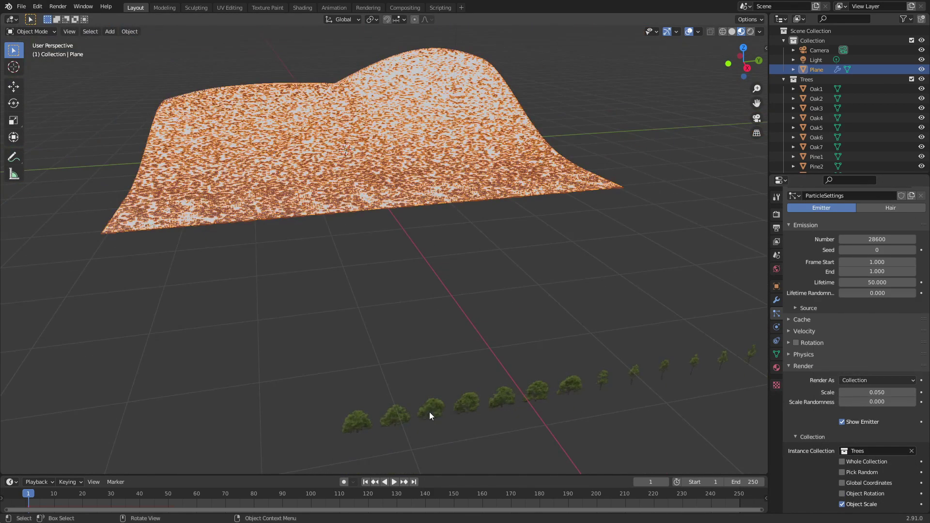
pyautogui.press('c')
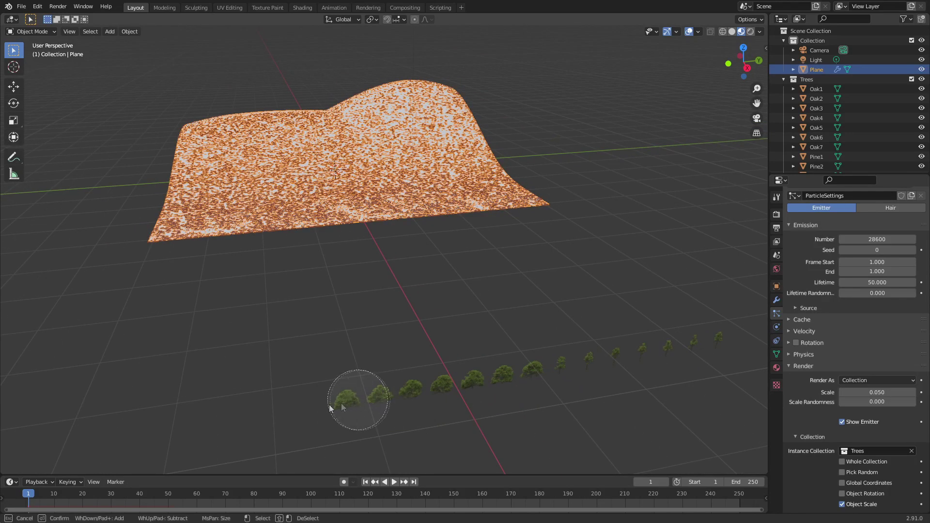
pyautogui.click(347, 397)
pyautogui.click(441, 382)
pyautogui.moveTo(610, 354)
pyautogui.mouseDown()
pyautogui.moveTo(693, 344)
pyautogui.moveTo(566, 333)
pyautogui.mouseUp()
pyautogui.press('r')
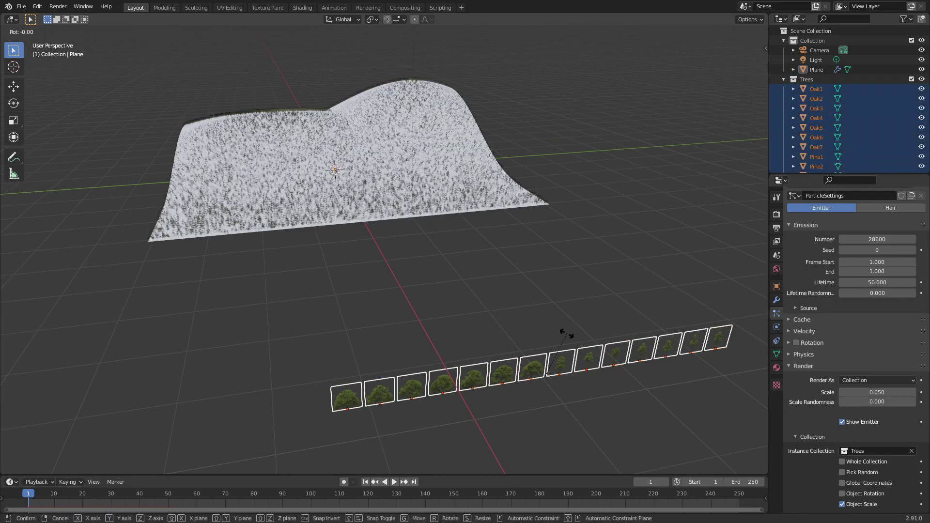
pyautogui.write('x')
pyautogui.write('90')
pyautogui.press('Return')
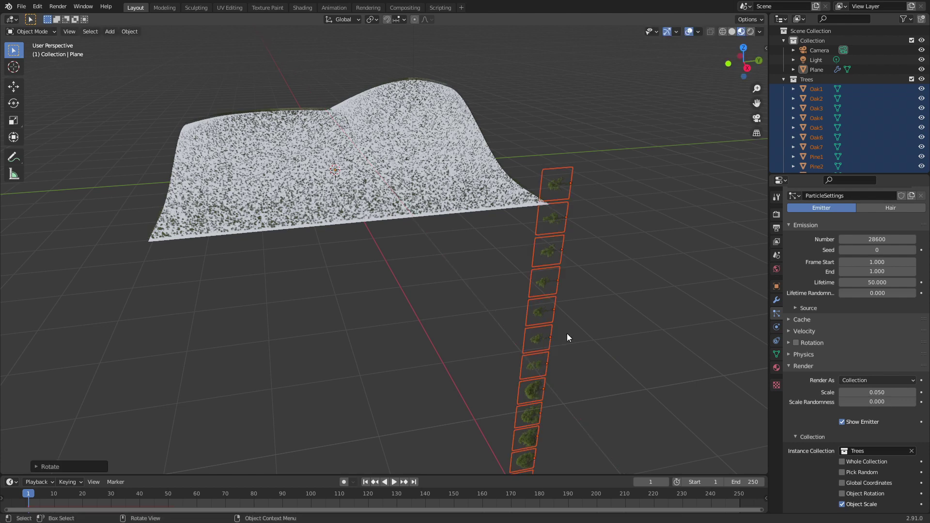
pyautogui.hotkey('ctrl', 'a')
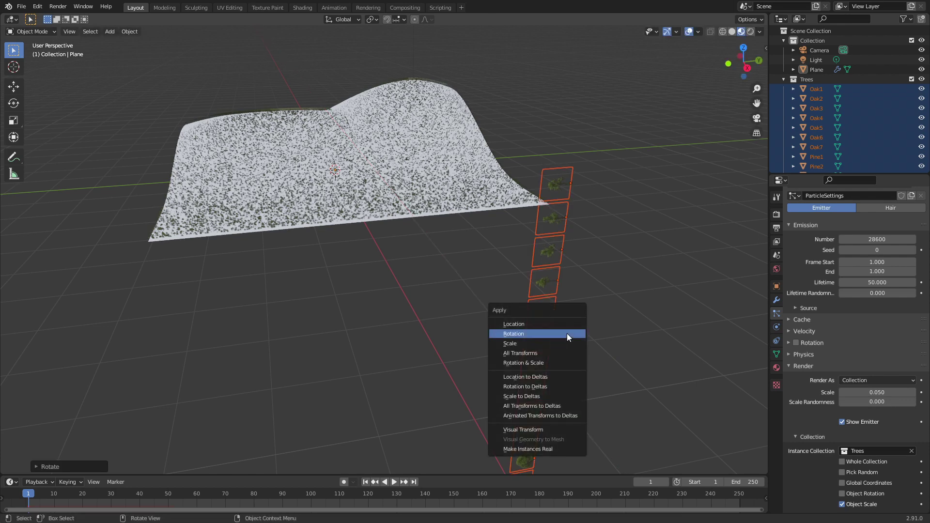
pyautogui.click(567, 333)
# Rotate all the selected tree planes 180° about the X axis and apply their rotation.
pyautogui.moveTo(284, 244); pyautogui.dragTo(356, 242, button='middle')
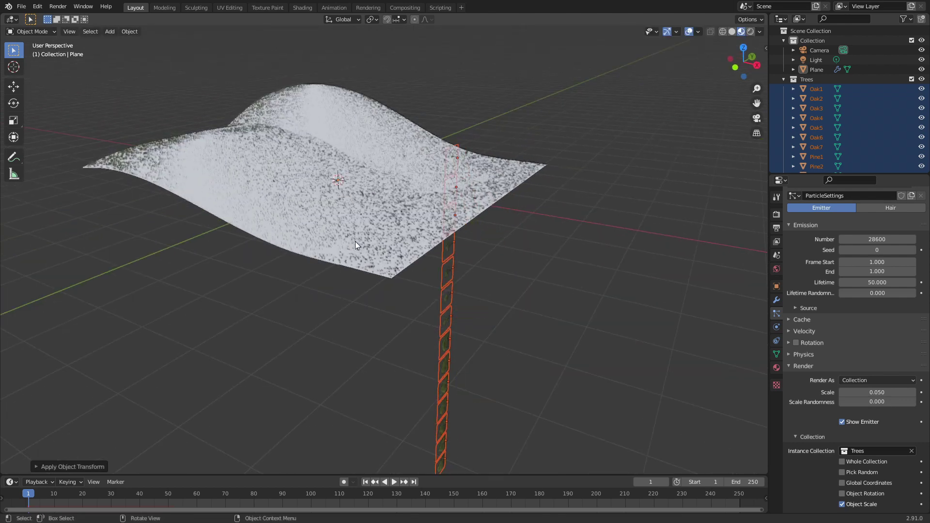
pyautogui.scroll(10, 365, 241)
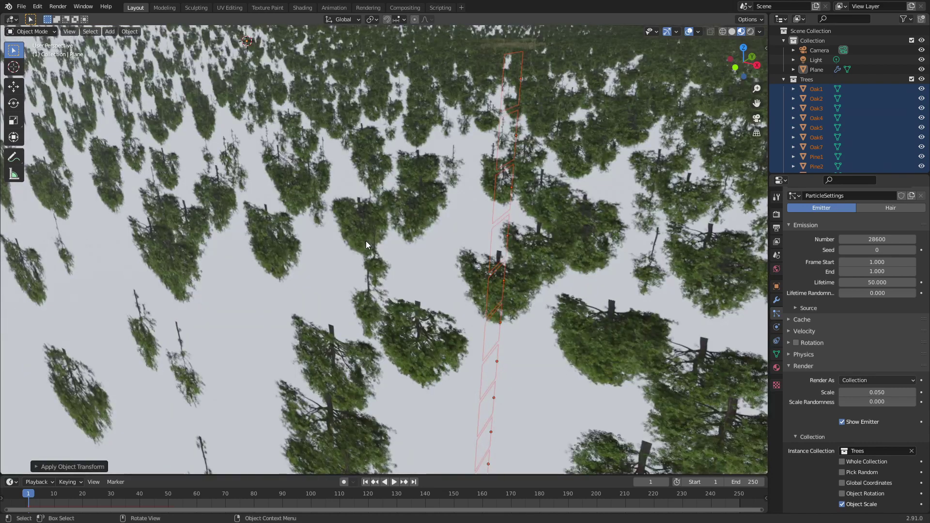
pyautogui.scroll(-8, 365, 240)
pyautogui.moveTo(370, 237); pyautogui.dragTo(492, 286, button='middle')
pyautogui.press('r')
pyautogui.write('x180')
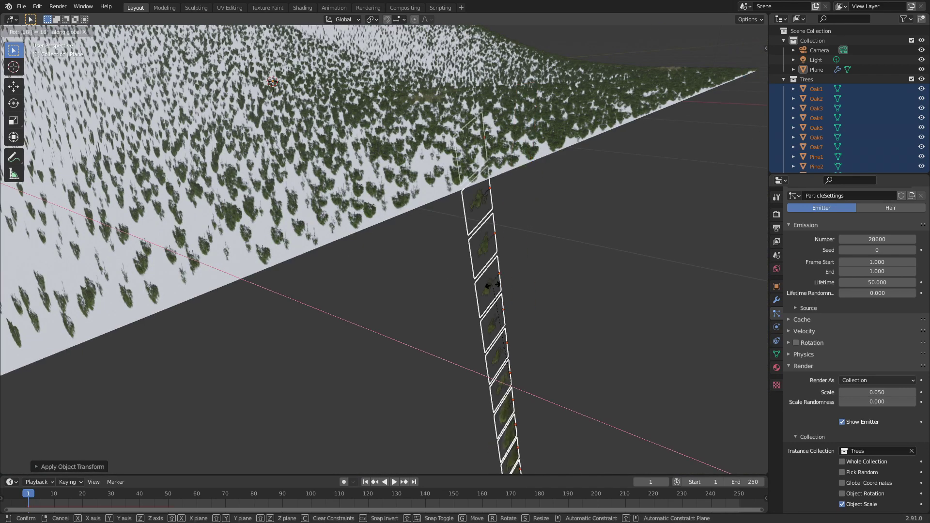
pyautogui.press('Return')
pyautogui.hotkey('ctrl', 'a')
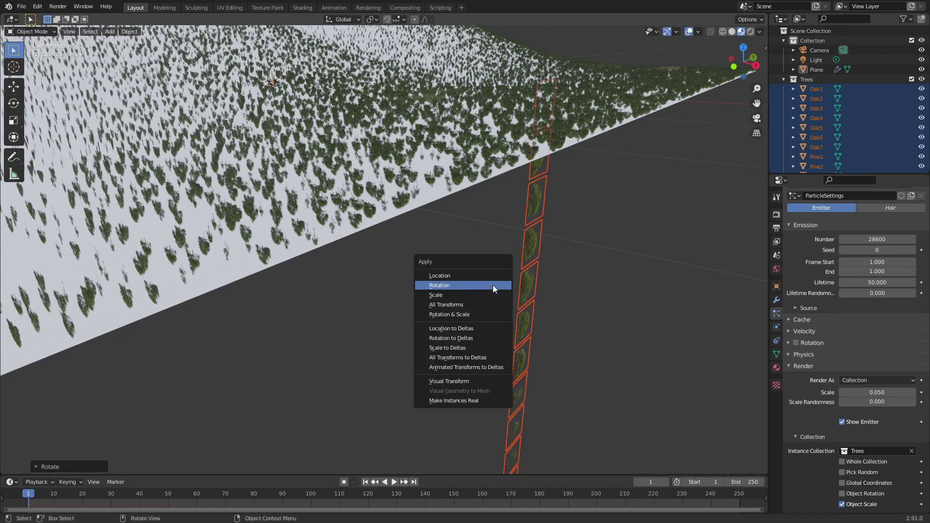
pyautogui.click(492, 286)
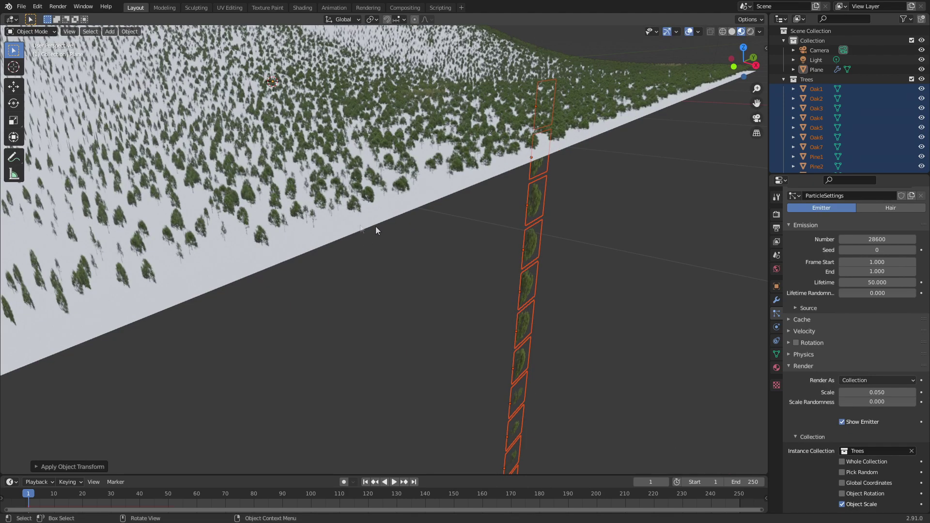
# Set the terrain particles' render scale to 0.230 and their scale randomness to 0.484.
pyautogui.moveTo(378, 230); pyautogui.dragTo(417, 240, button='middle')
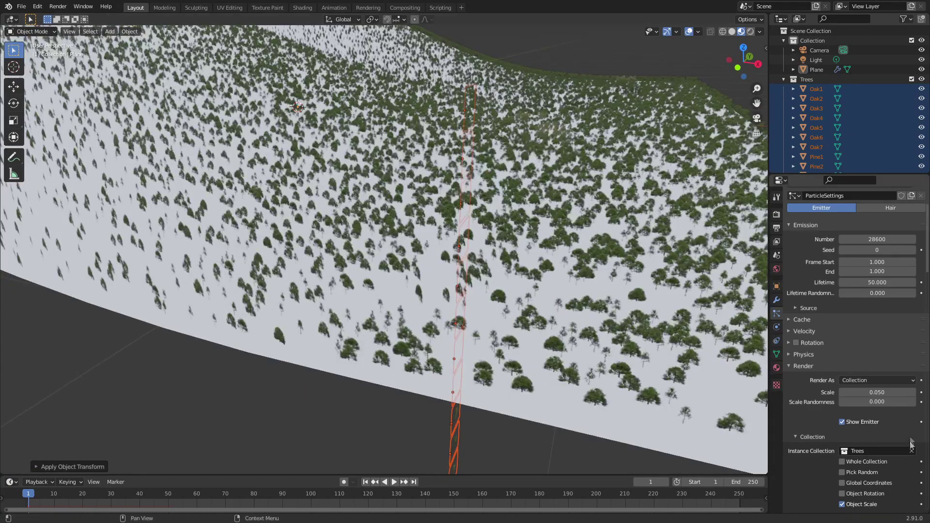
pyautogui.moveTo(872, 392); pyautogui.dragTo(891, 392)
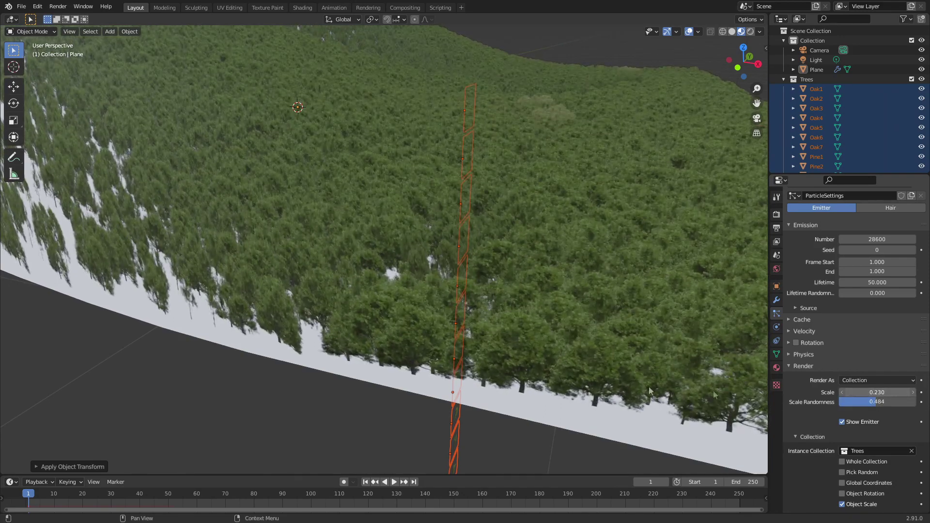
pyautogui.scroll(-4, 601, 387)
pyautogui.moveTo(603, 374); pyautogui.dragTo(516, 97, button='middle')
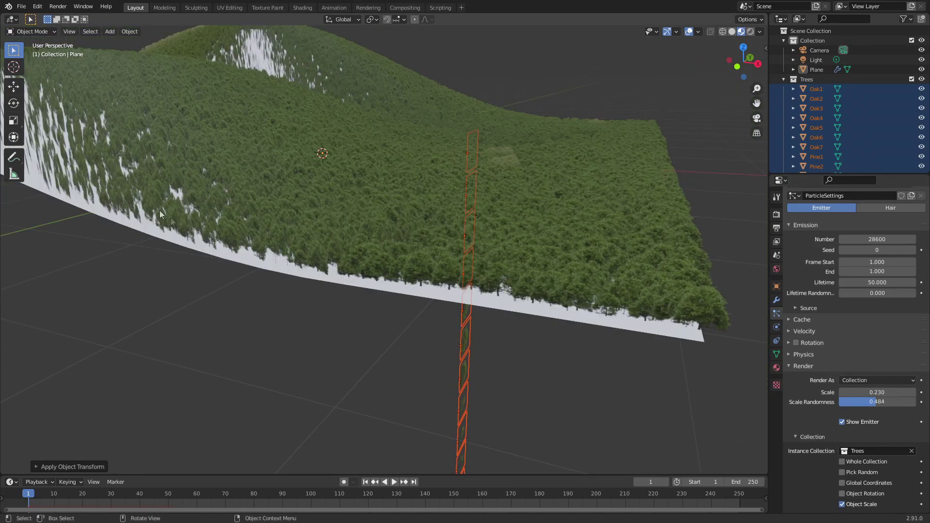
# Enable rotation for the terrain's particles and set their orientation axis to Global Z.
pyautogui.click(789, 367)
pyautogui.click(796, 342)
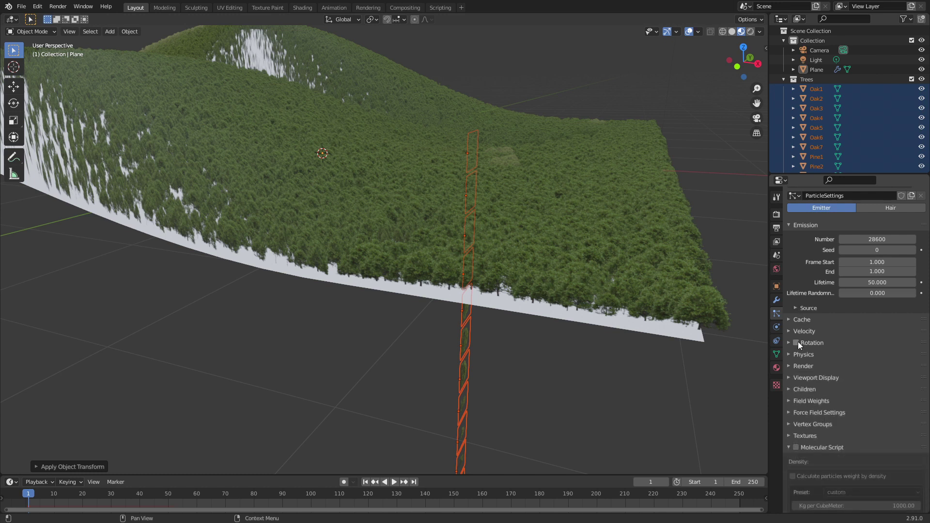
pyautogui.click(790, 343)
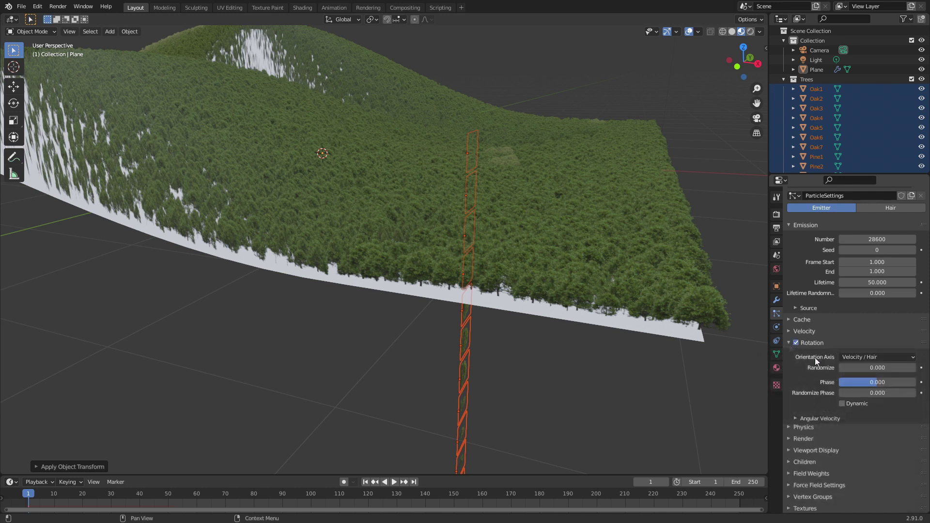
pyautogui.click(879, 356)
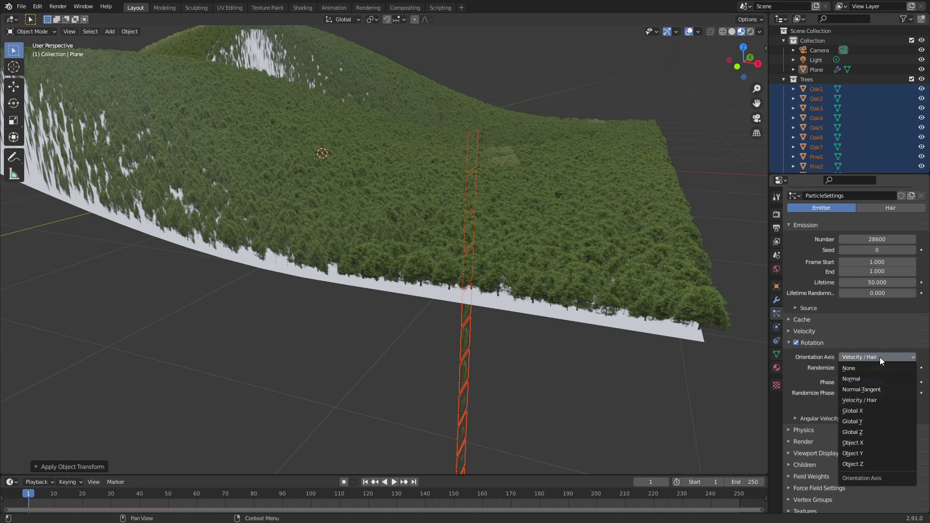
pyautogui.click(868, 429)
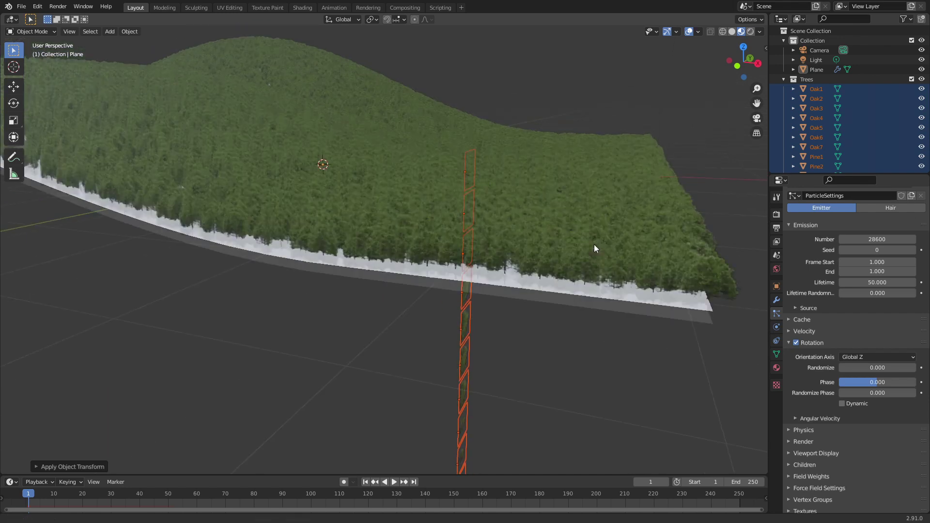
# Assign the terrain plane as the target object of the Scatter add-on.
pyautogui.click(490, 293)
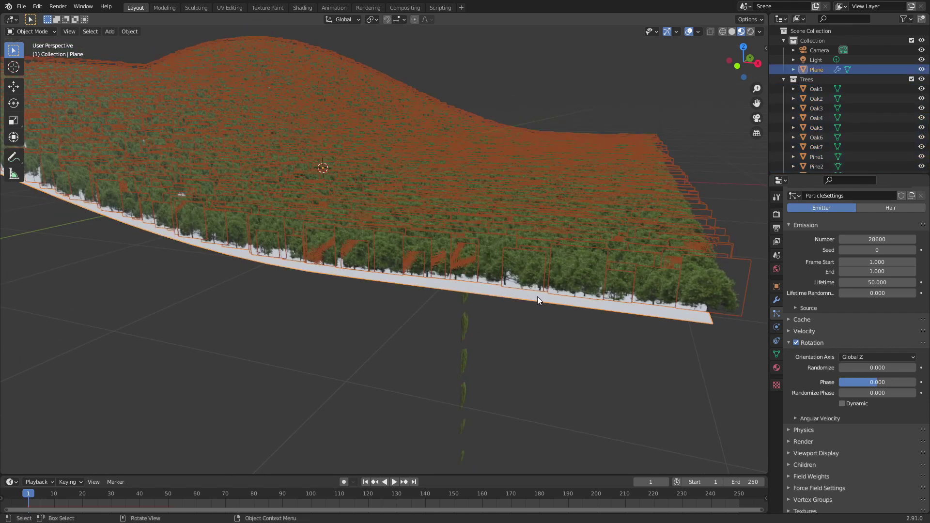
pyautogui.press('n')
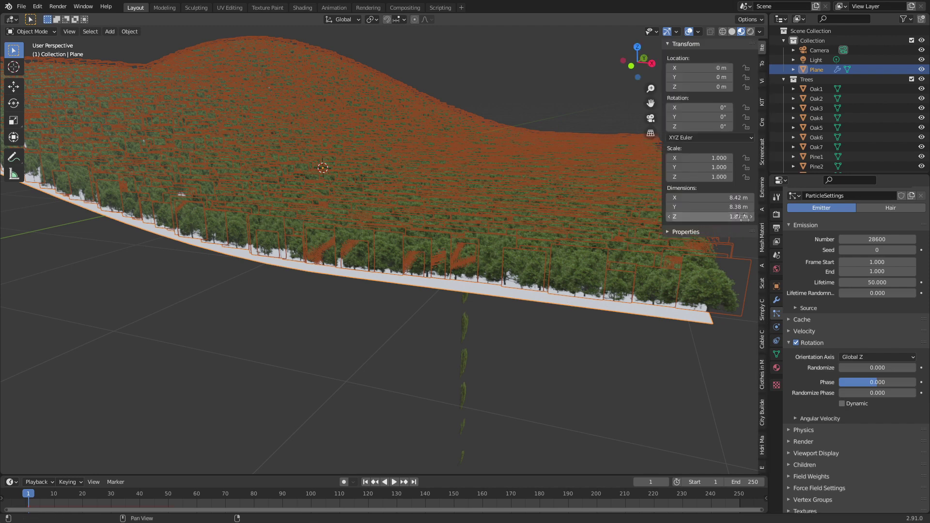
pyautogui.click(762, 286)
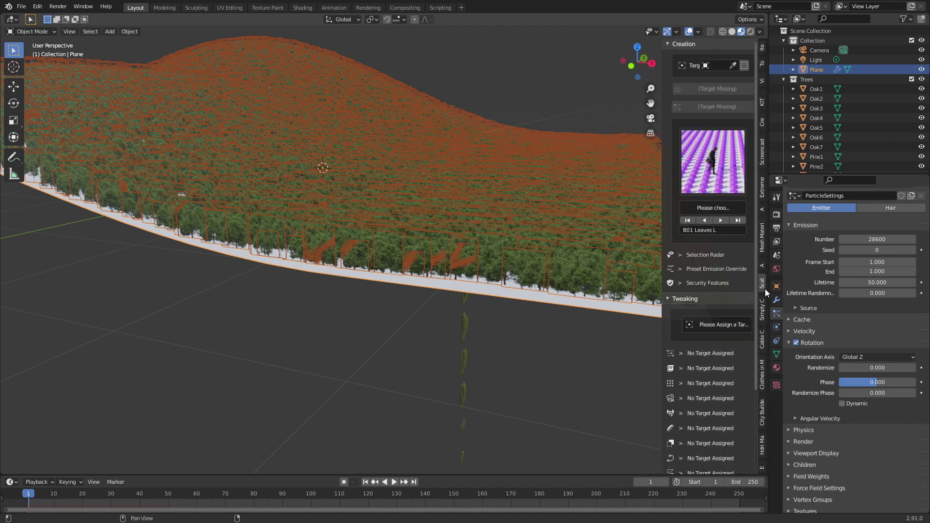
pyautogui.click(732, 65)
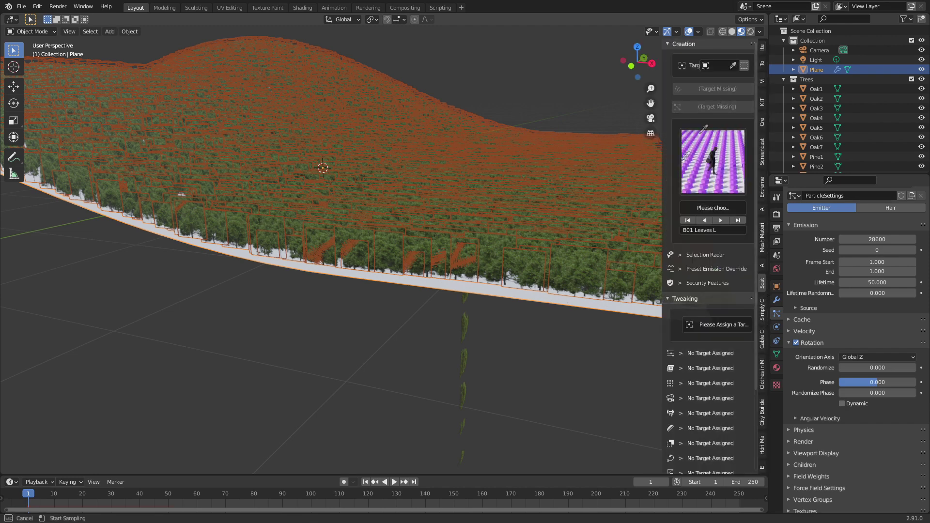
pyautogui.click(534, 292)
# Apply the B01 Material preset from the Scatter biomes library to the terrain plane.
pyautogui.click(717, 88)
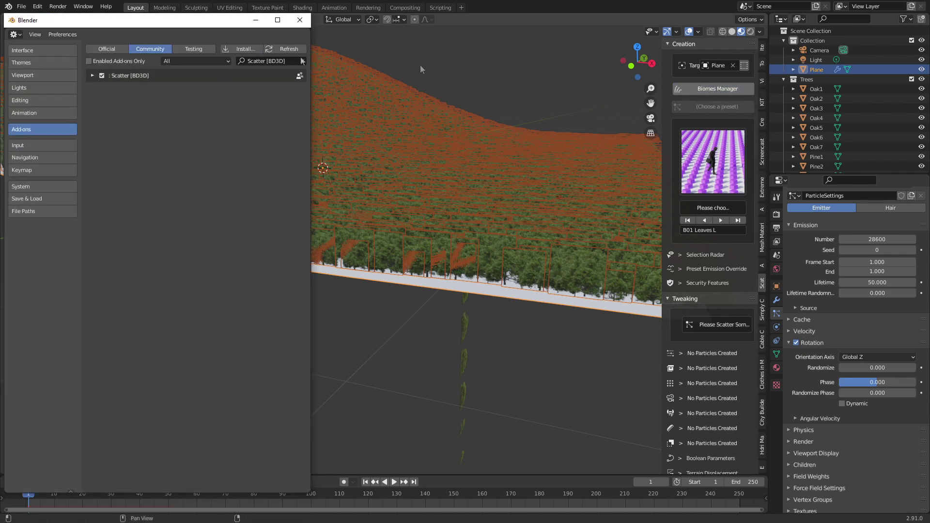
pyautogui.scroll(-5, 262, 322)
pyautogui.scroll(-8, 261, 322)
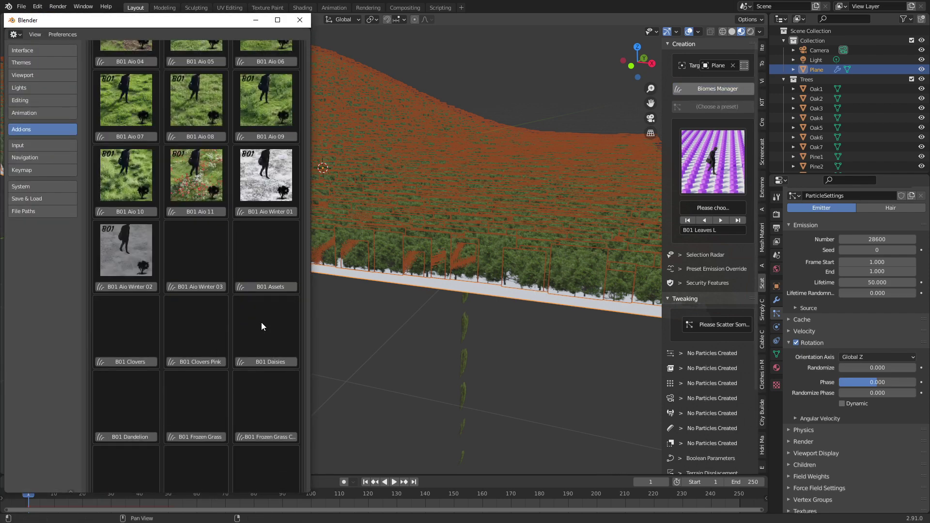
pyautogui.scroll(-7, 260, 323)
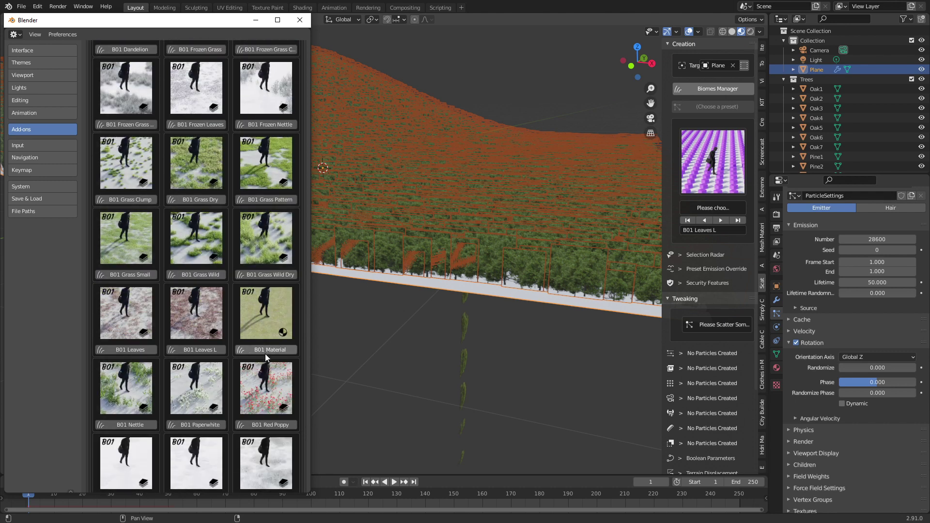
pyautogui.click(265, 354)
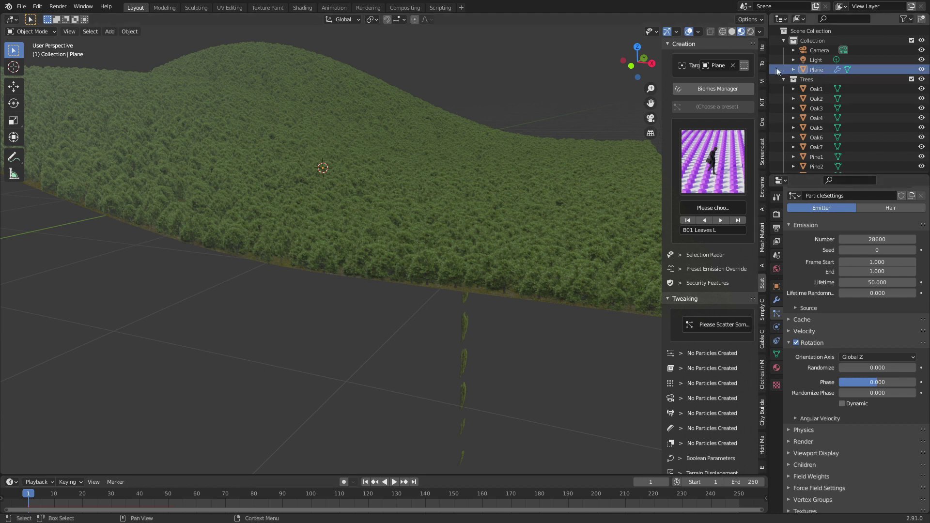
# Create a new dynamic sky world with the Dynamic sky add-on.
pyautogui.click(763, 49)
pyautogui.click(762, 77)
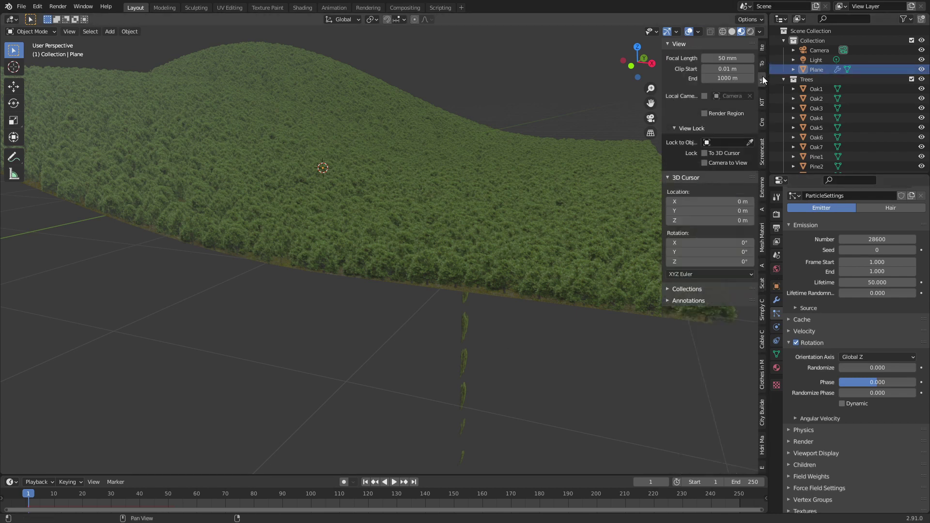
pyautogui.click(763, 100)
pyautogui.click(763, 118)
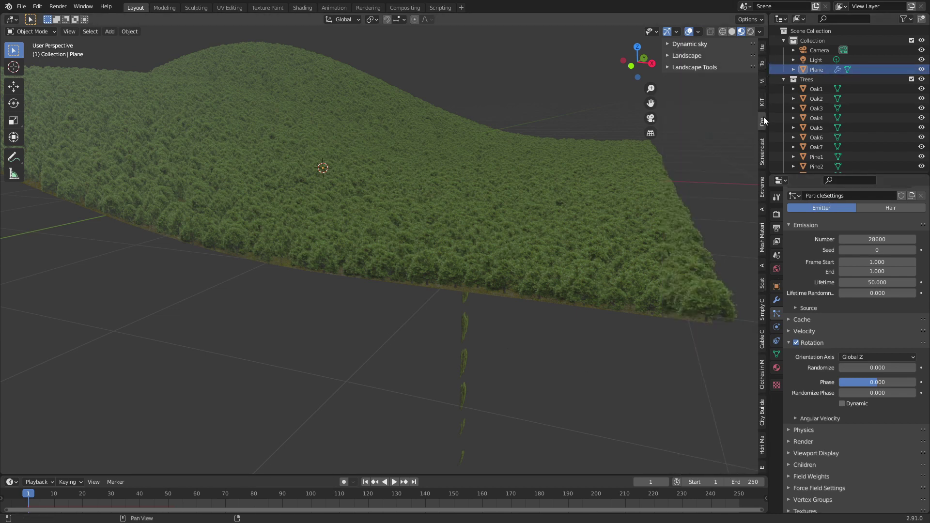
pyautogui.click(669, 44)
pyautogui.click(669, 45)
pyautogui.click(669, 45)
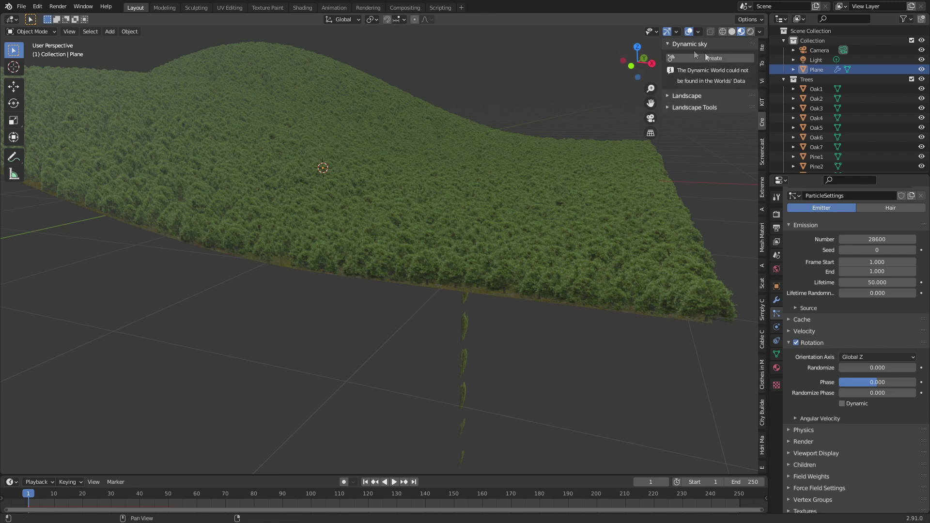
pyautogui.click(714, 58)
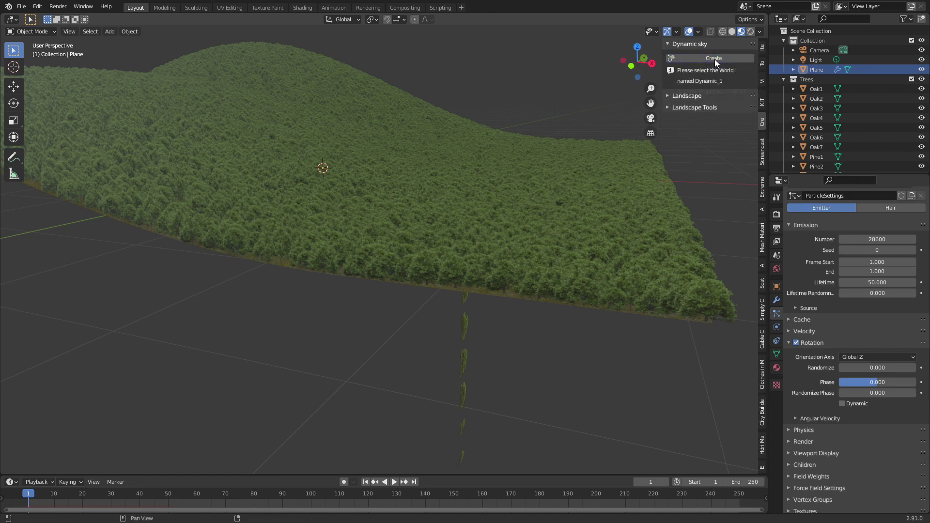
# Assign the Dynamic_1 world to the scene through the world shader nodes.
pyautogui.click(310, 9)
pyautogui.click(183, 305)
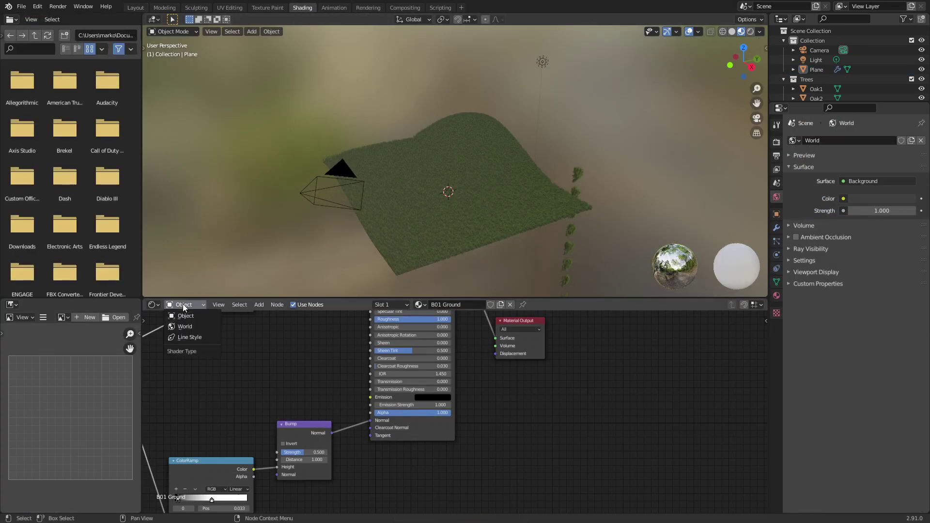
pyautogui.click(185, 327)
pyautogui.click(400, 305)
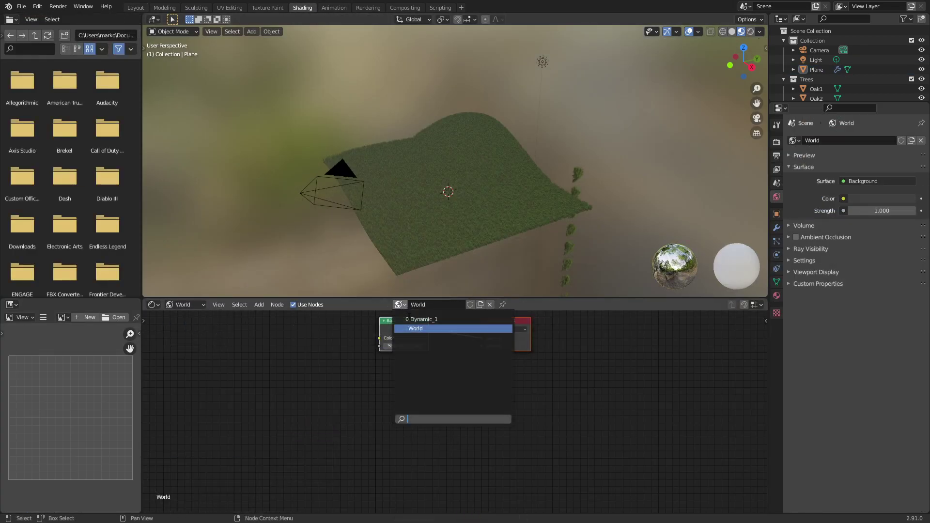
pyautogui.click(411, 319)
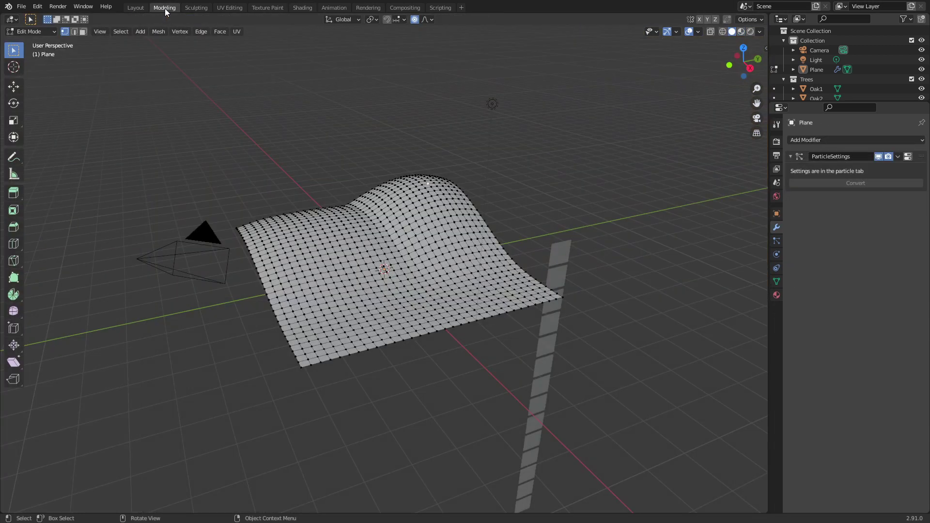
# Preview the forested terrain and sky with rendered shading in the Layout workspace, and return the viewport to solid shading.
pyautogui.click(164, 7)
pyautogui.click(135, 8)
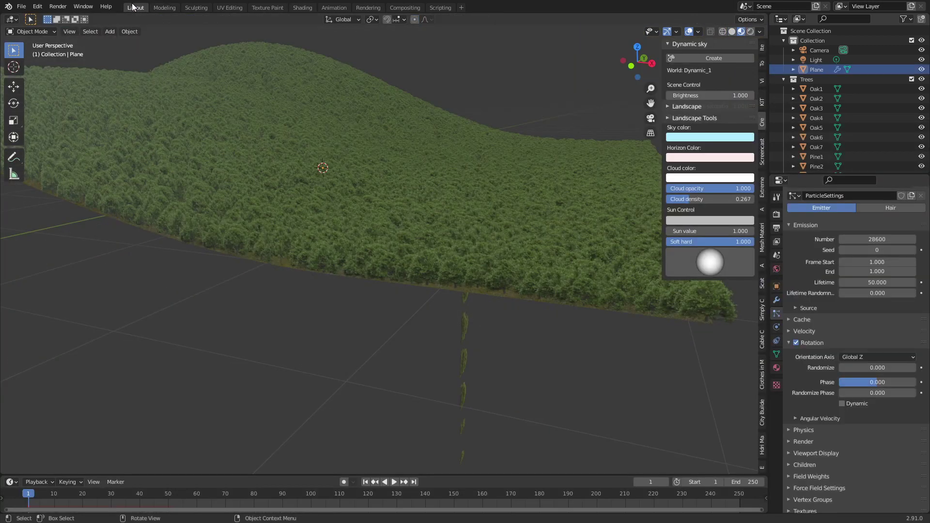
pyautogui.click(751, 31)
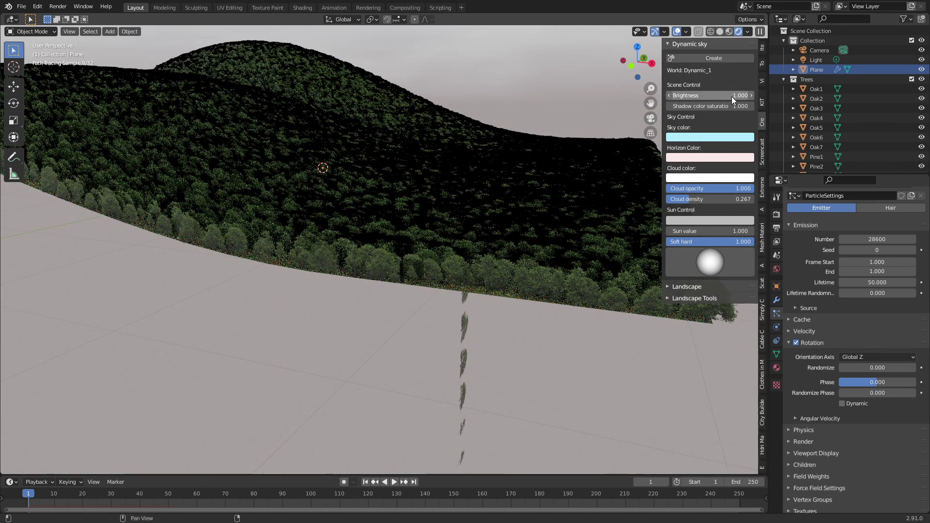
pyautogui.click(719, 31)
pyautogui.scroll(-8, 559, 188)
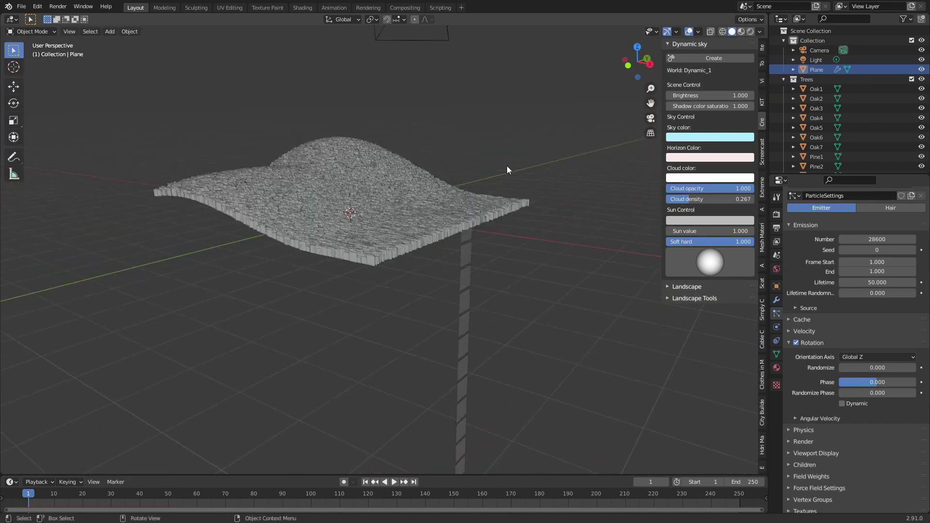
# Select the camera, frame the hill through the camera view, and show the viewport with rendered shading.
pyautogui.scroll(1, 507, 166)
pyautogui.click(442, 89)
pyautogui.press('KP_0')
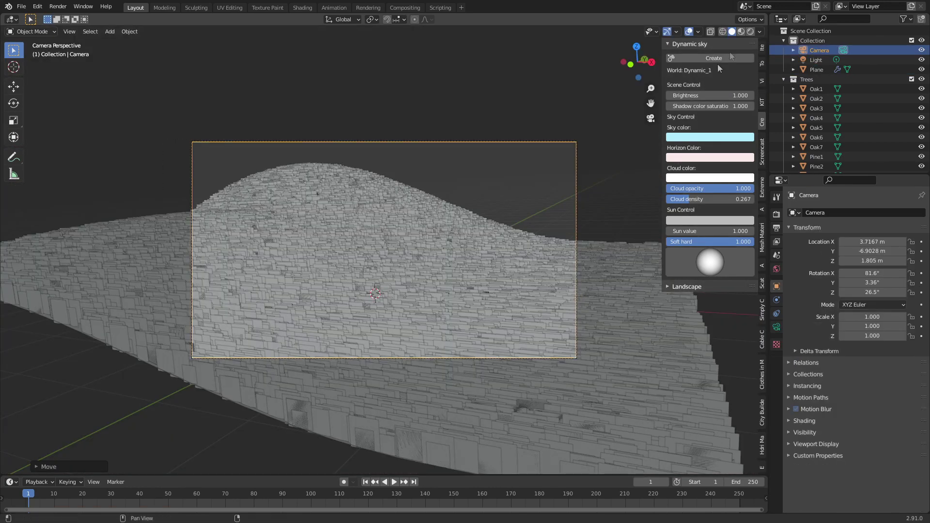
pyautogui.click(750, 31)
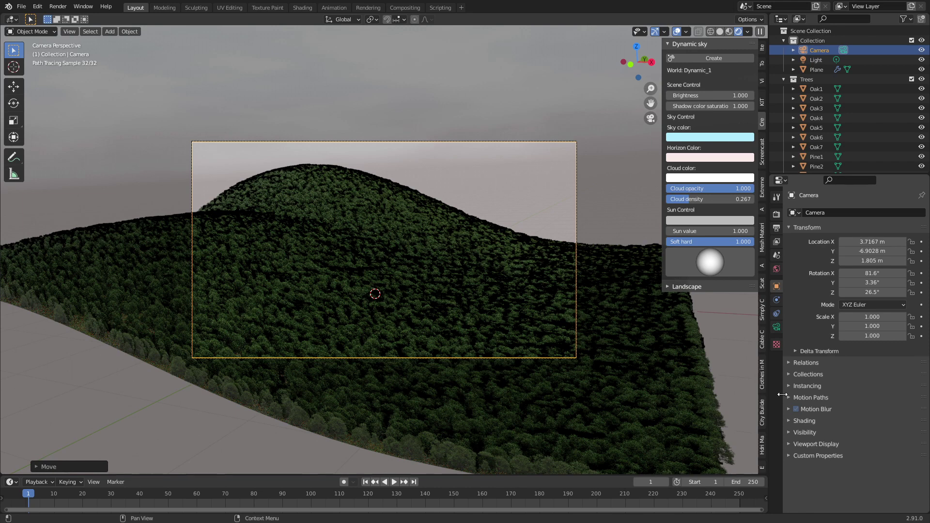
# Set the Cycles light paths' maximum transparency bounces to 50 in the render settings.
pyautogui.click(776, 215)
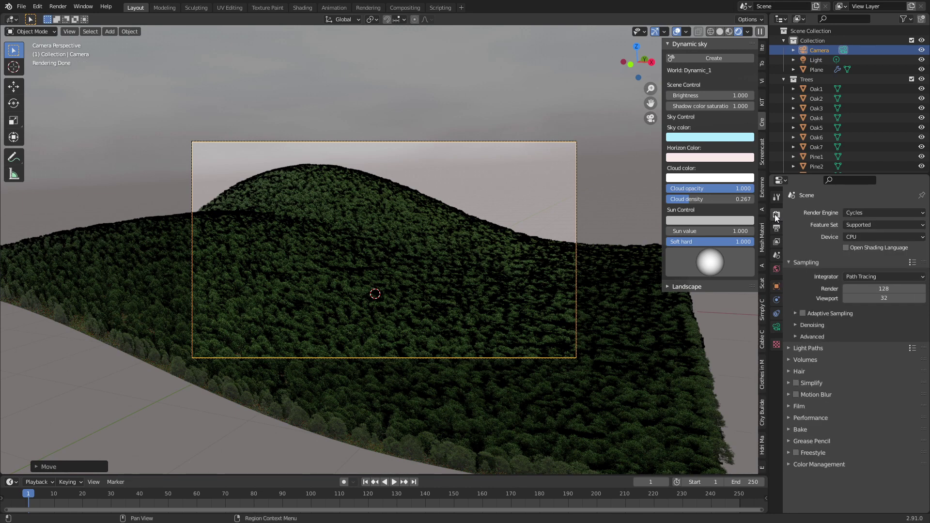
pyautogui.click(808, 347)
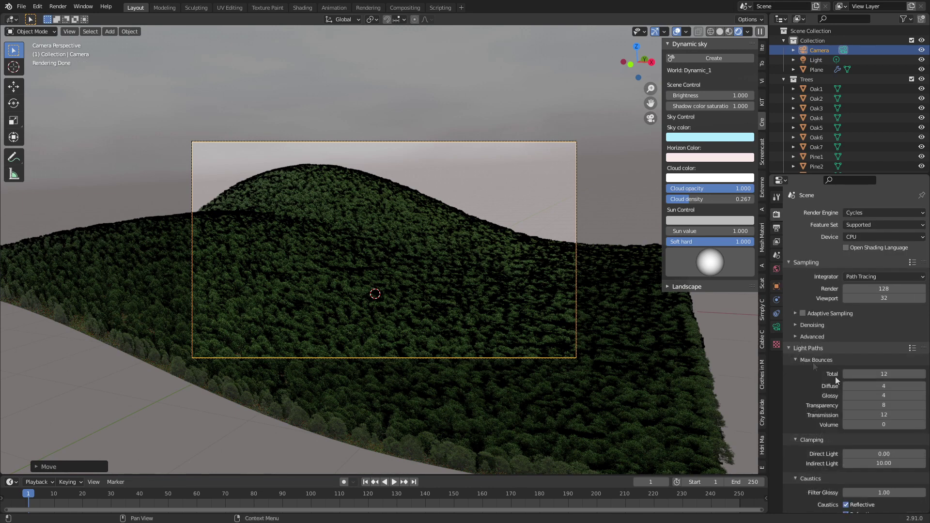
pyautogui.click(888, 406)
pyautogui.write('50')
pyautogui.press('Return')
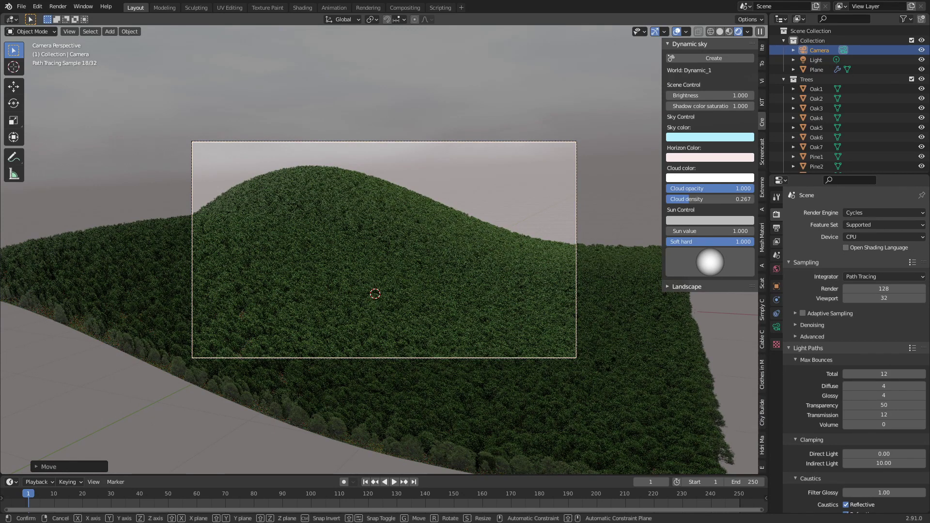
# Rotate and move the camera slightly to refine the framing of the forested hill against the sky.
pyautogui.press('r')
pyautogui.click(605, 376)
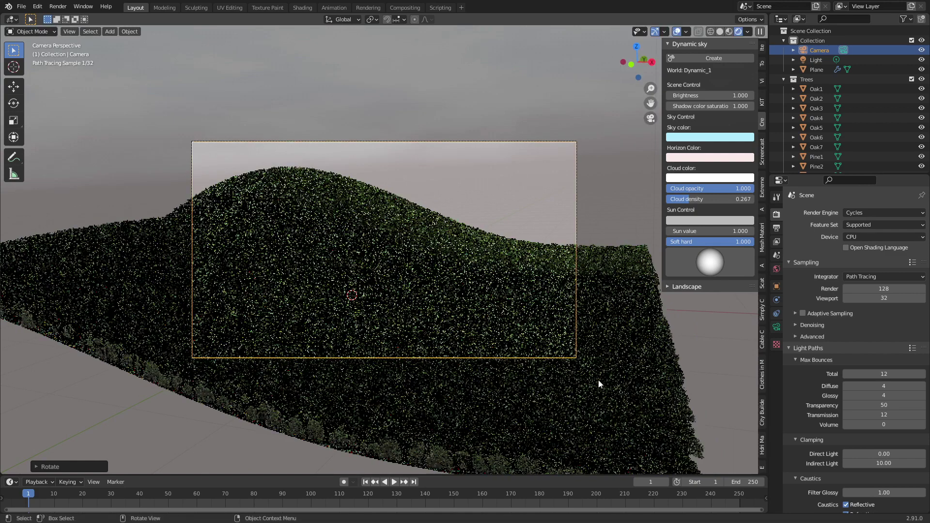
pyautogui.press('g')
pyautogui.click(607, 370)
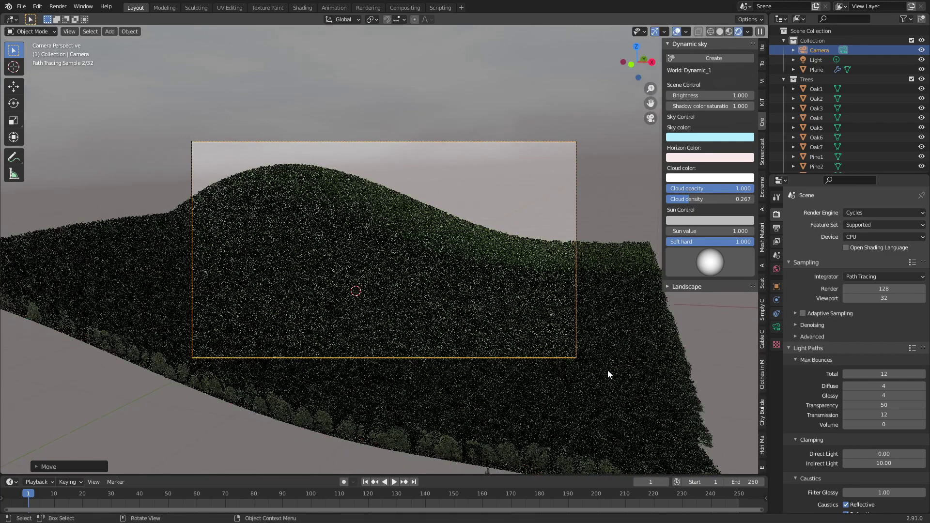